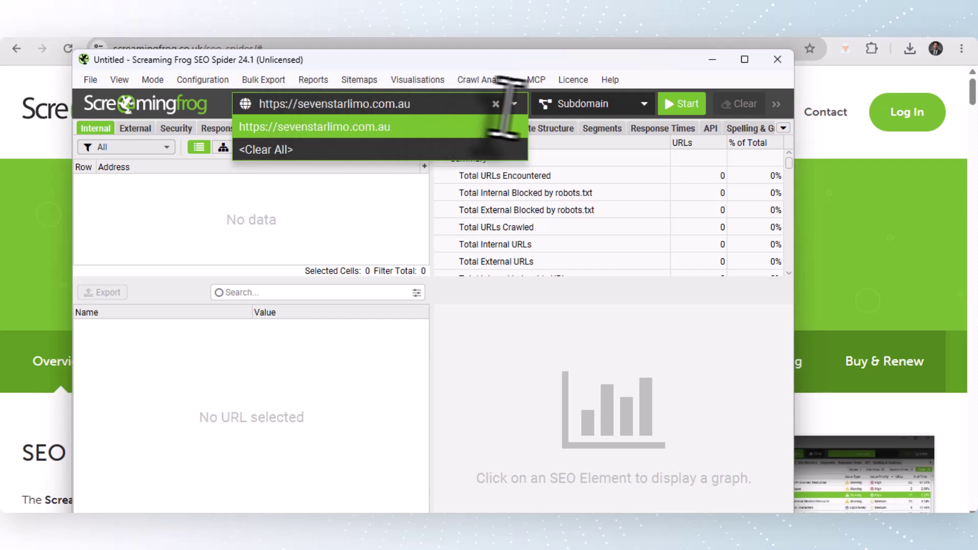
{"action": "left_click", "coordinate": [583, 106]}
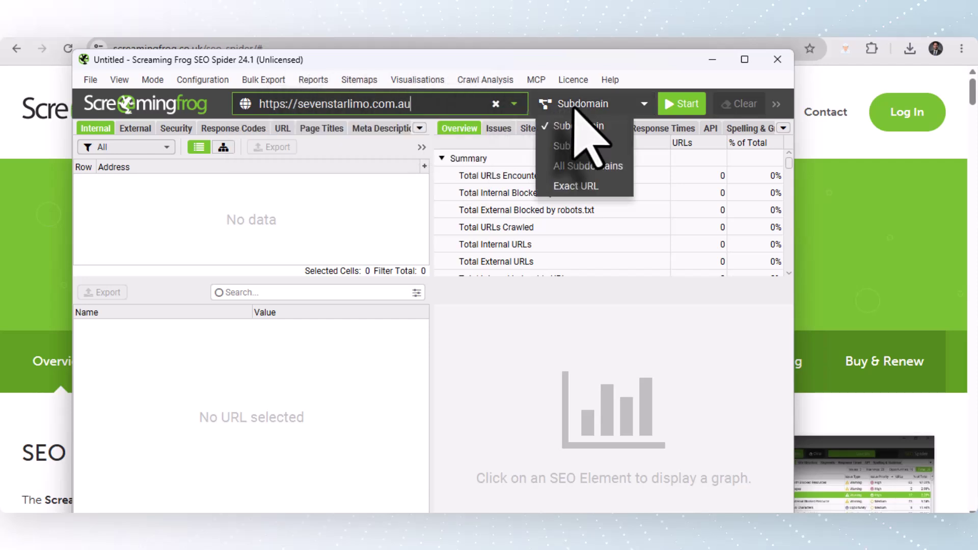
{"action": "left_click", "coordinate": [583, 171]}
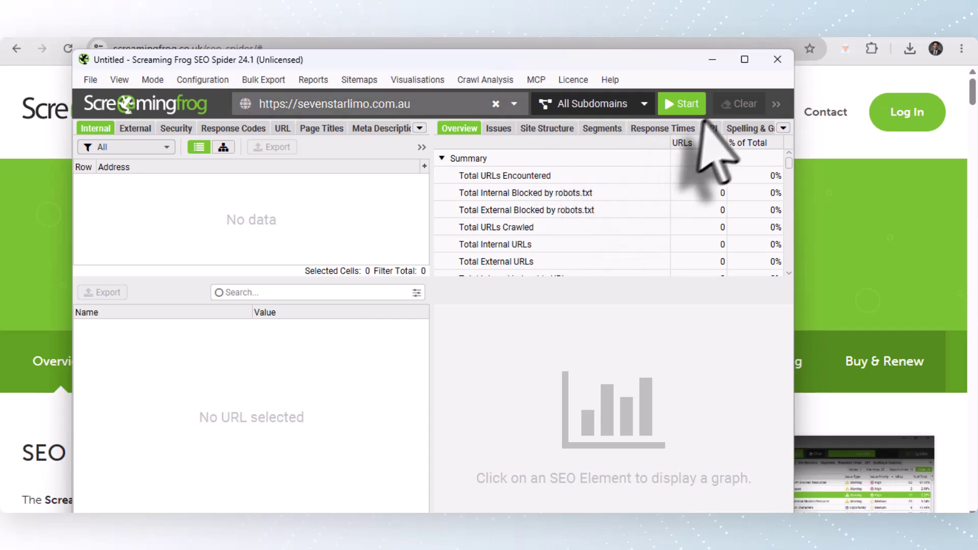
{"action": "left_click", "coordinate": [683, 105]}
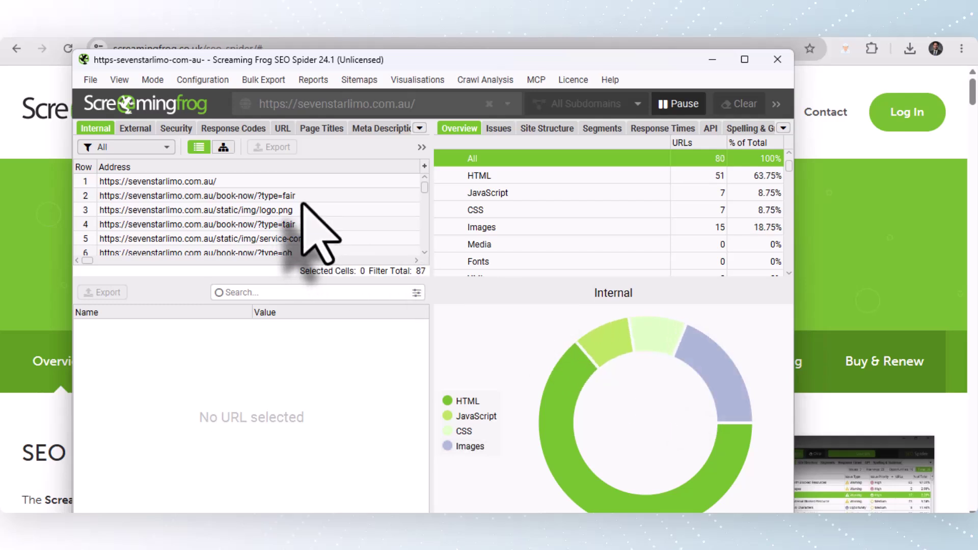
Examine the crawled internal URLs and the crawl's issues, site structure, segments, response times, API and spelling and grammar reports.
{"action": "scroll", "coordinate": [303, 204], "scroll_direction": "down", "scroll_amount": 5}
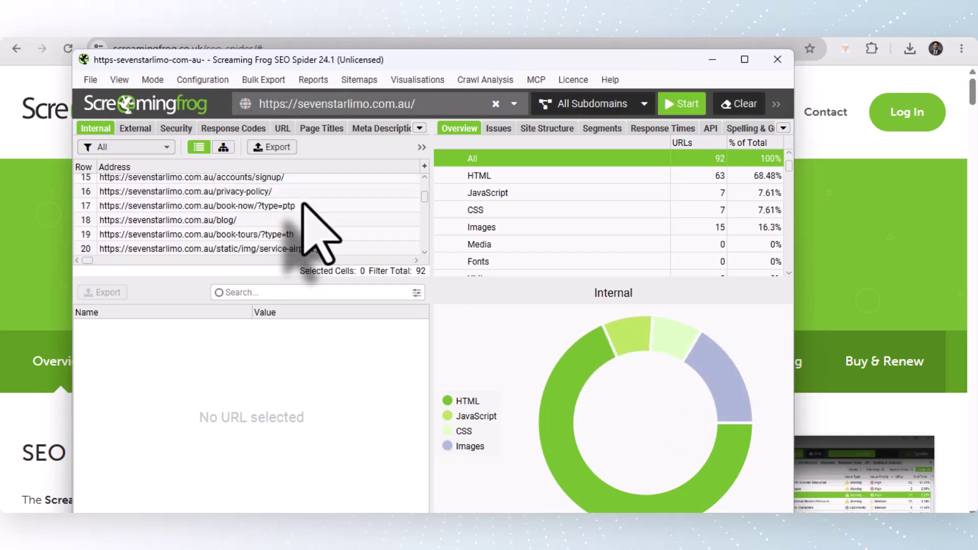
{"action": "scroll", "coordinate": [303, 205], "scroll_direction": "down", "scroll_amount": 15}
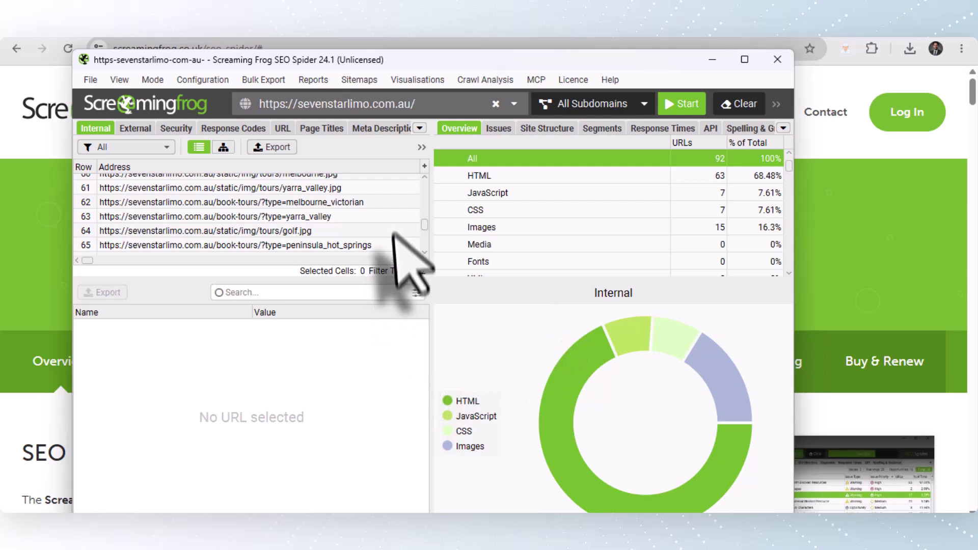
{"action": "scroll", "coordinate": [393, 232], "scroll_direction": "down", "scroll_amount": 9}
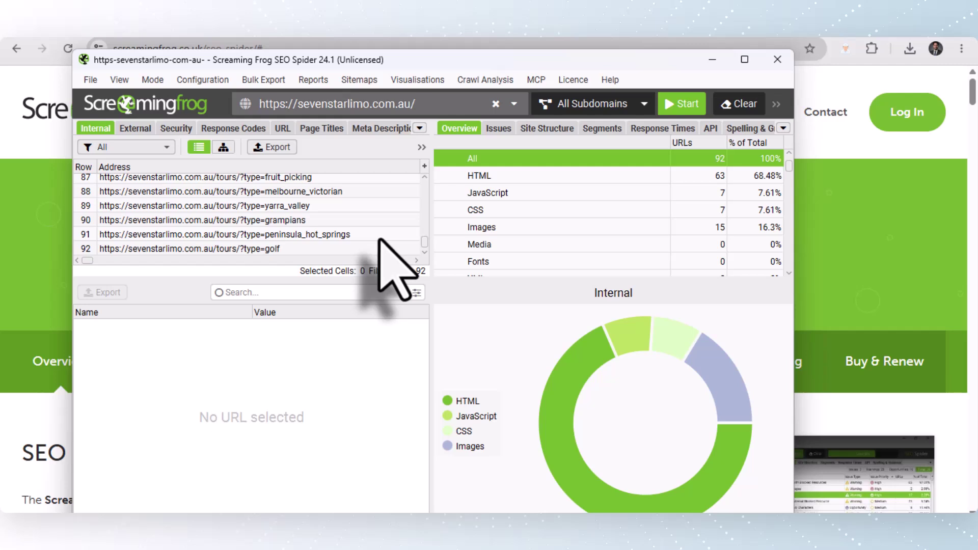
{"action": "left_click", "coordinate": [498, 128]}
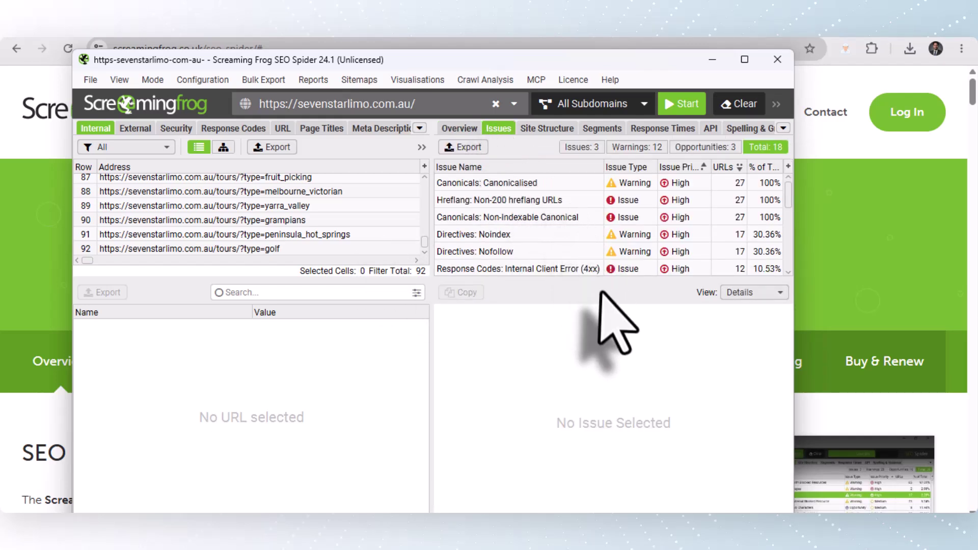
{"action": "left_click", "coordinate": [559, 129]}
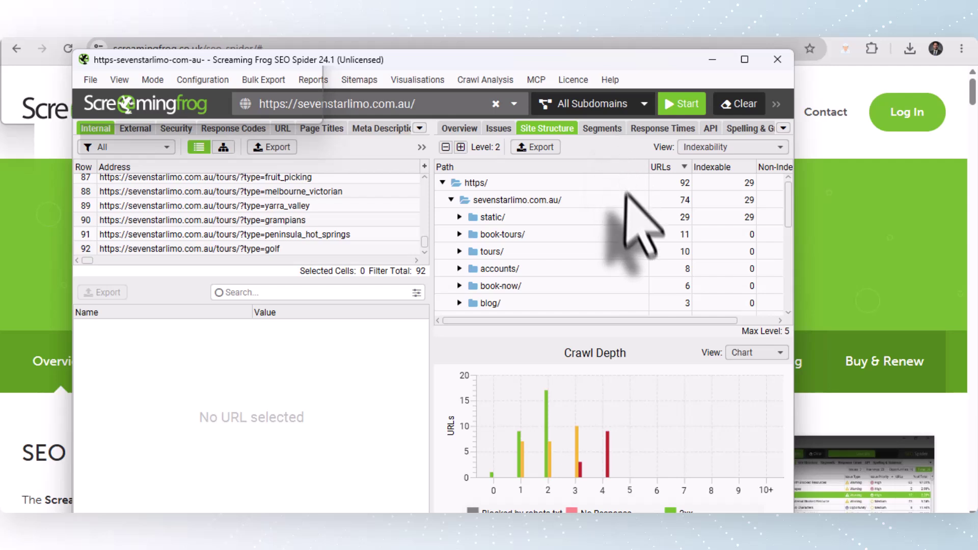
{"action": "scroll", "coordinate": [626, 265], "scroll_direction": "down", "scroll_amount": 2}
{"action": "scroll", "coordinate": [633, 301], "scroll_direction": "up", "scroll_amount": 1}
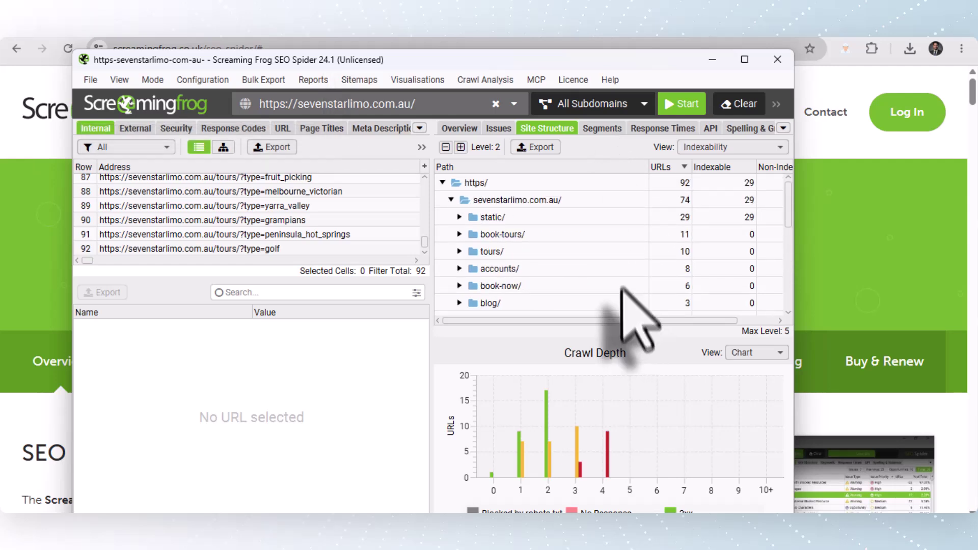
{"action": "left_click", "coordinate": [601, 128]}
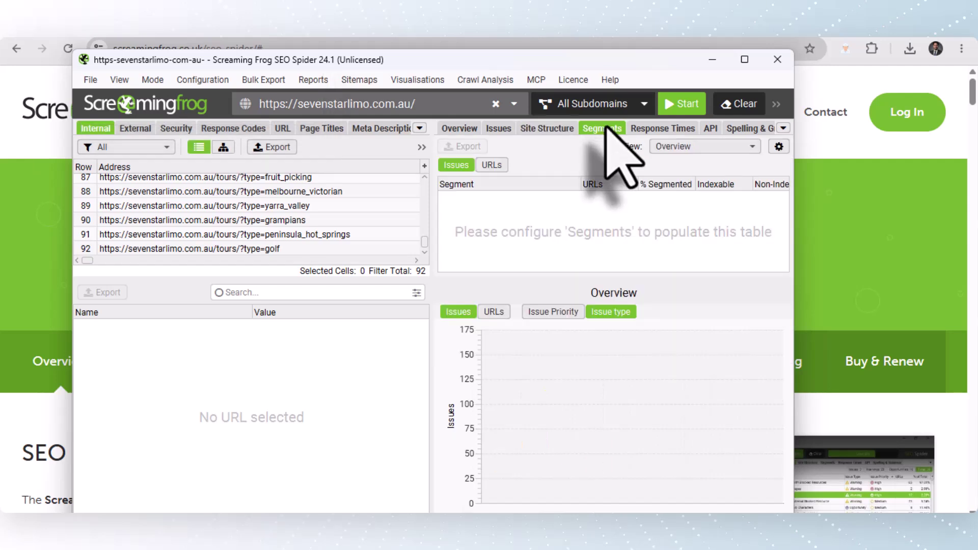
{"action": "left_click", "coordinate": [668, 128]}
{"action": "left_click", "coordinate": [710, 129]}
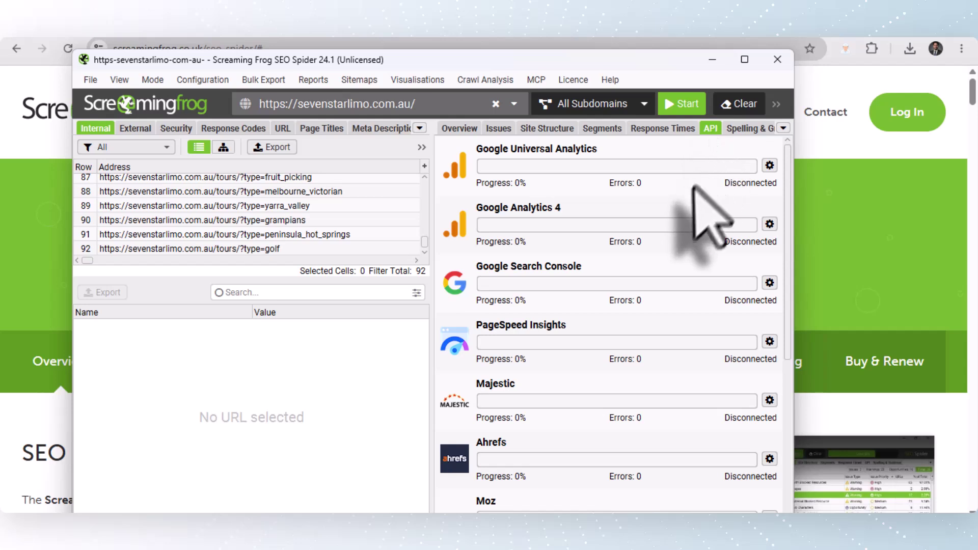
{"action": "left_click", "coordinate": [745, 129]}
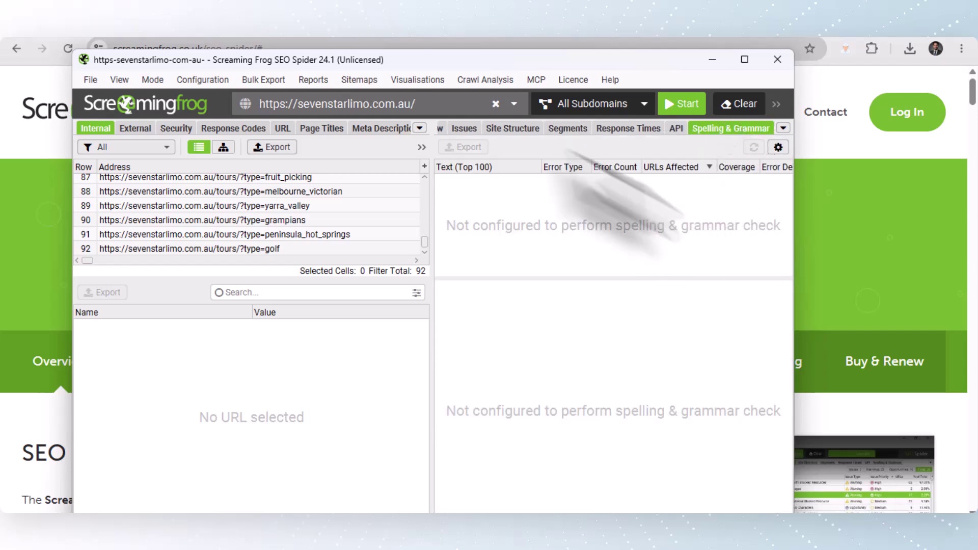
{"action": "left_click", "coordinate": [509, 130]}
{"action": "scroll", "coordinate": [532, 229], "scroll_direction": "down", "scroll_amount": 5}
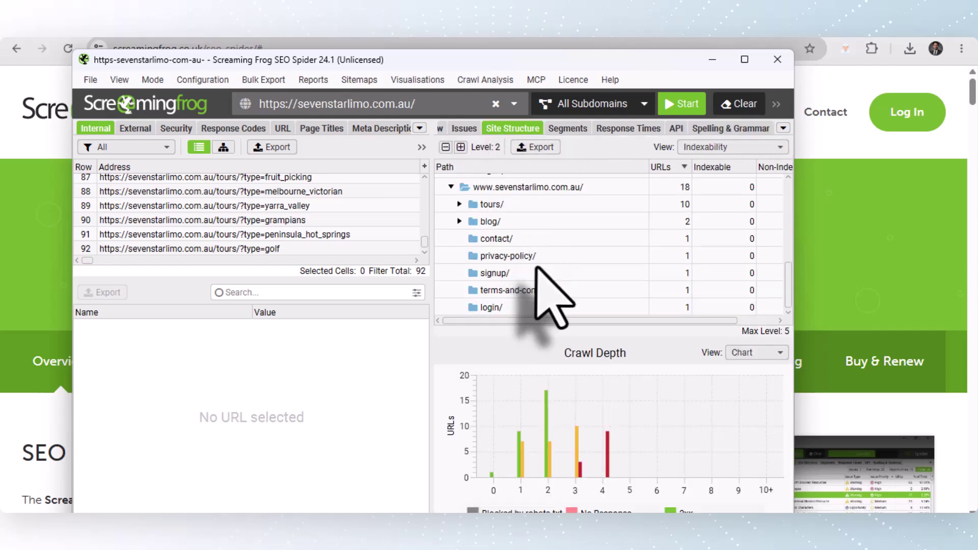
Open the crawl's issues list and display the Canonicals: Canonicalised issue in Graph view.
{"action": "left_click", "coordinate": [470, 130]}
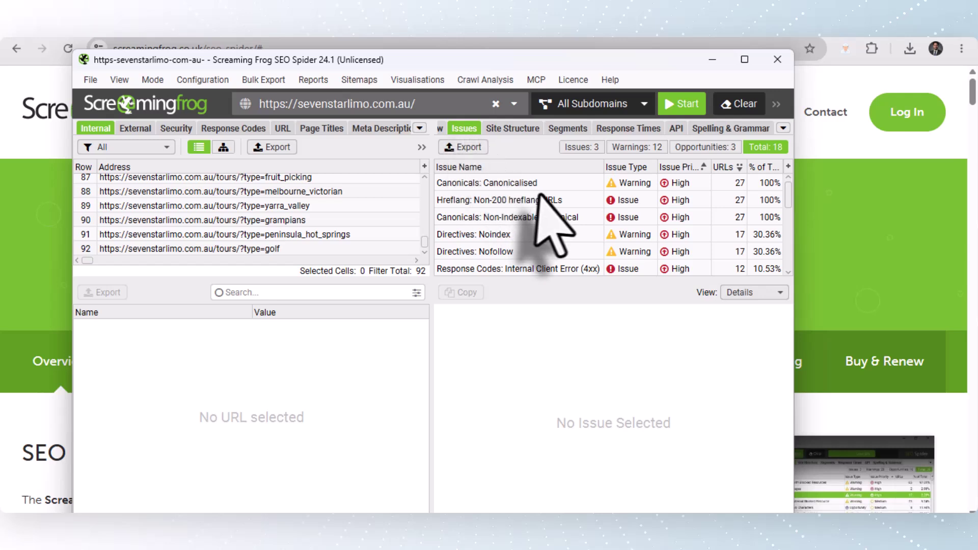
{"action": "scroll", "coordinate": [561, 229], "scroll_direction": "down", "scroll_amount": 5}
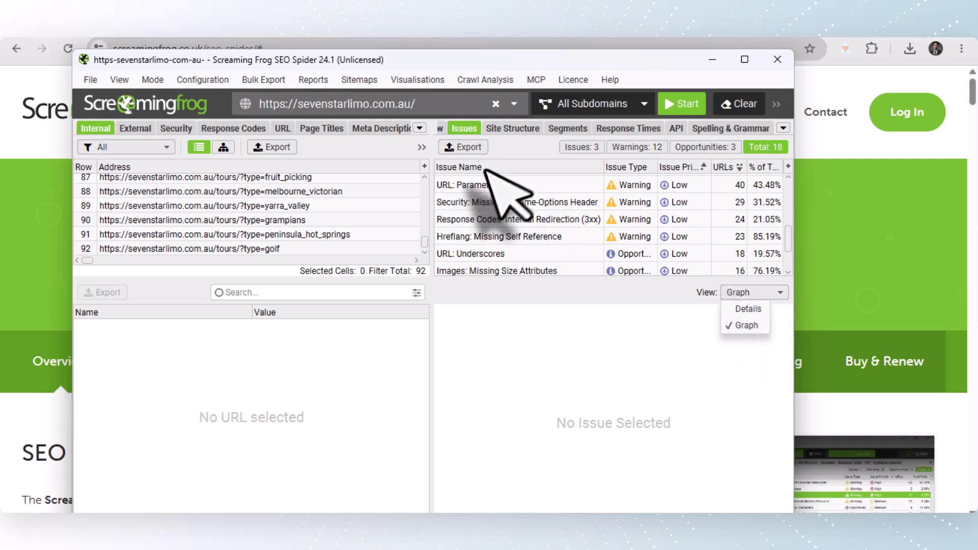
{"action": "scroll", "coordinate": [484, 184], "scroll_direction": "up", "scroll_amount": 3}
{"action": "left_click", "coordinate": [489, 184]}
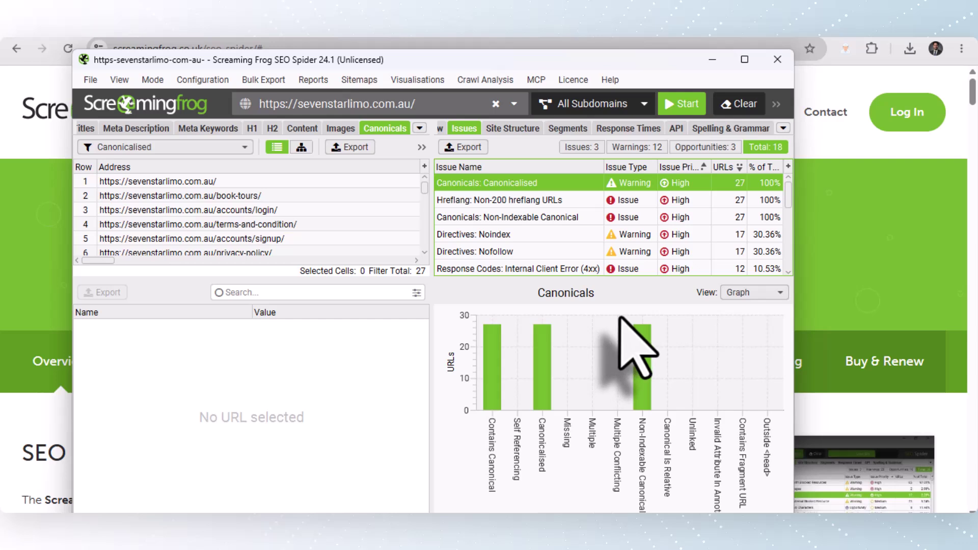
Export the issues overview as issues_overview_report.csv in CSV format to the Downloads folder.
{"action": "left_click", "coordinate": [474, 150]}
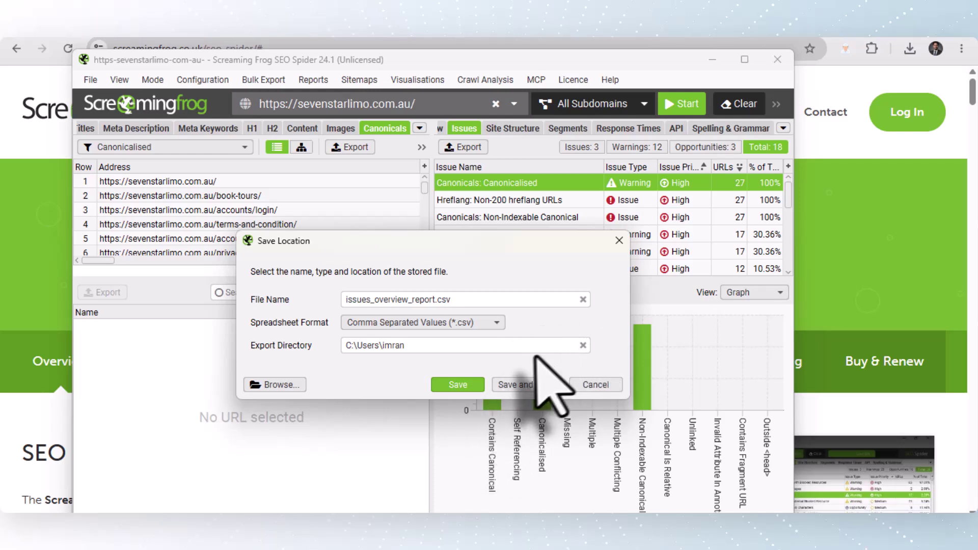
{"action": "left_click", "coordinate": [295, 385]}
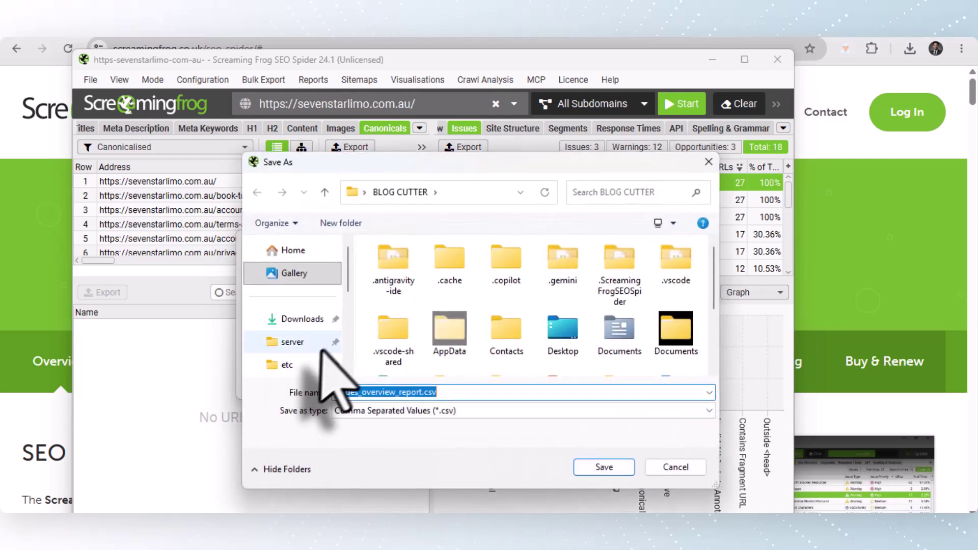
{"action": "left_click", "coordinate": [305, 320]}
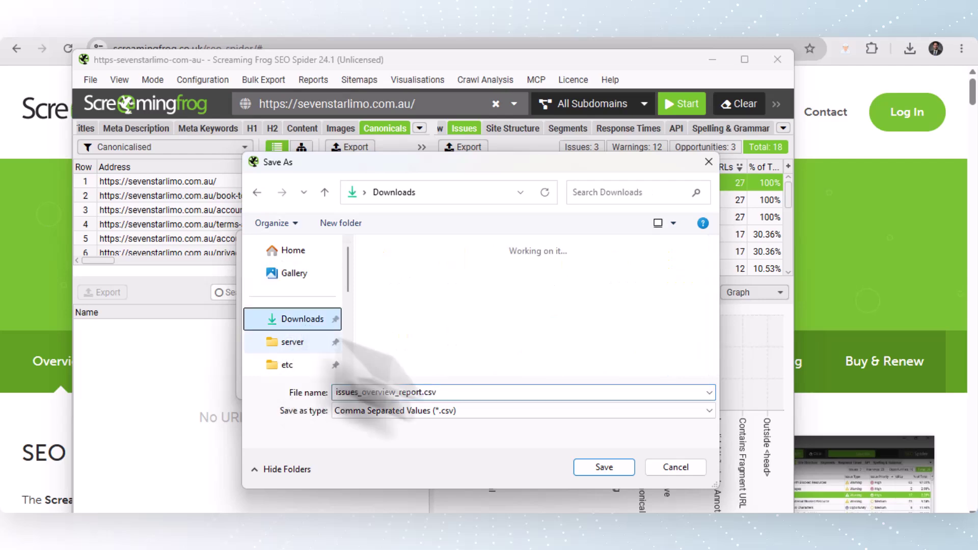
{"action": "left_click", "coordinate": [604, 468]}
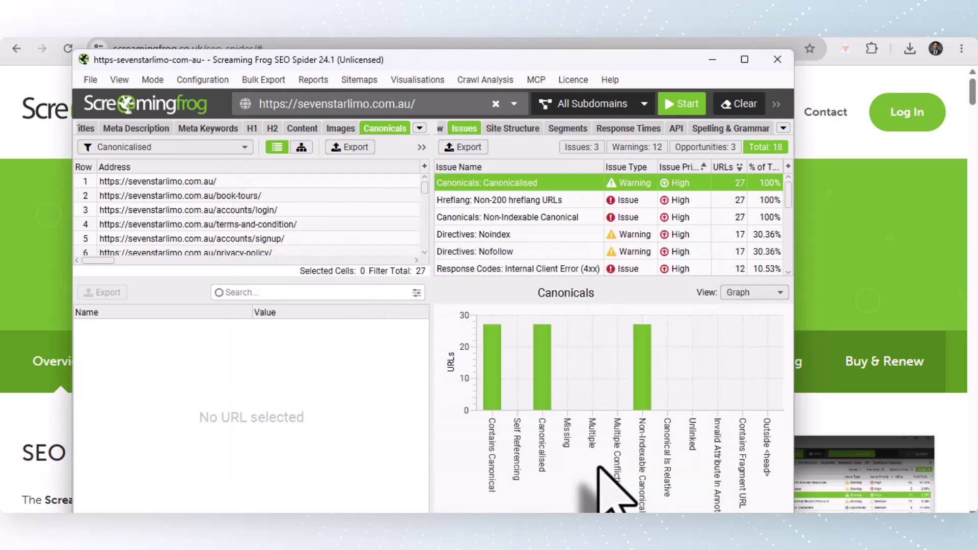
Inspect the affected URLs and graphs for the Non-Indexable Canonical and Non-200 hreflang URLs issues.
{"action": "left_click", "coordinate": [504, 217]}
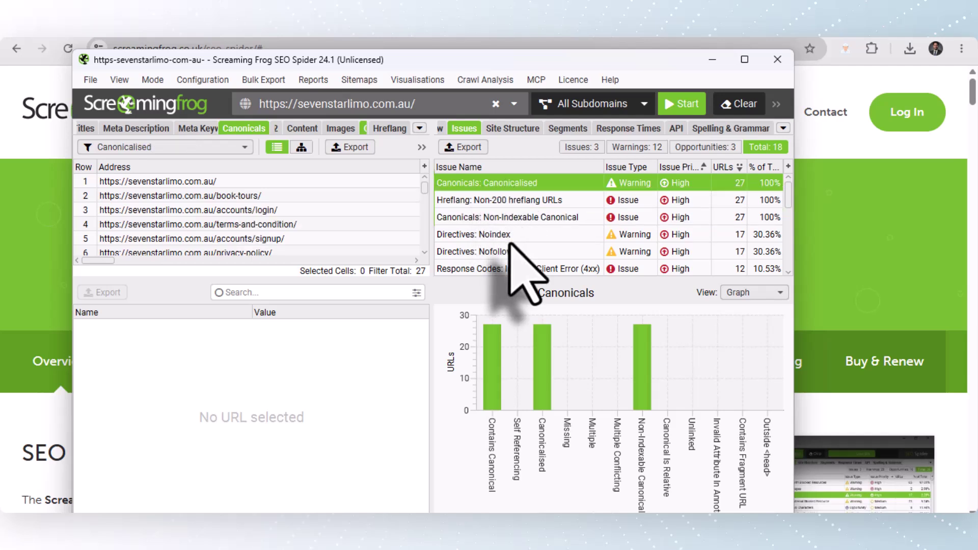
{"action": "left_click", "coordinate": [519, 216]}
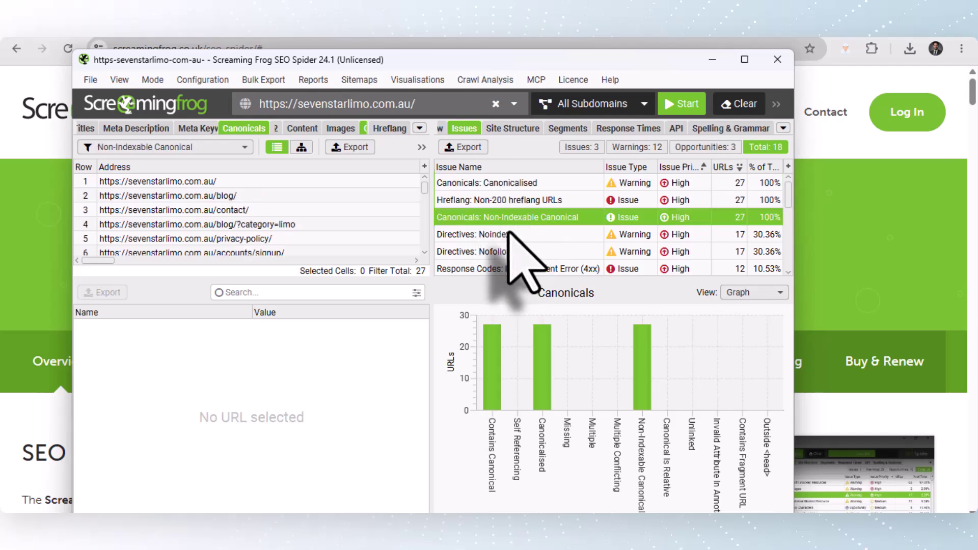
{"action": "left_click", "coordinate": [519, 200]}
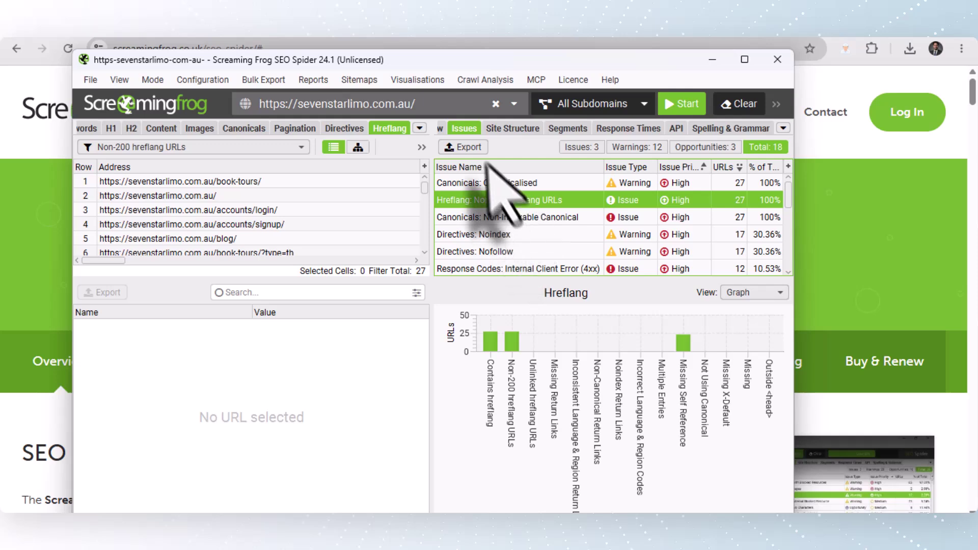
{"action": "left_click", "coordinate": [464, 146]}
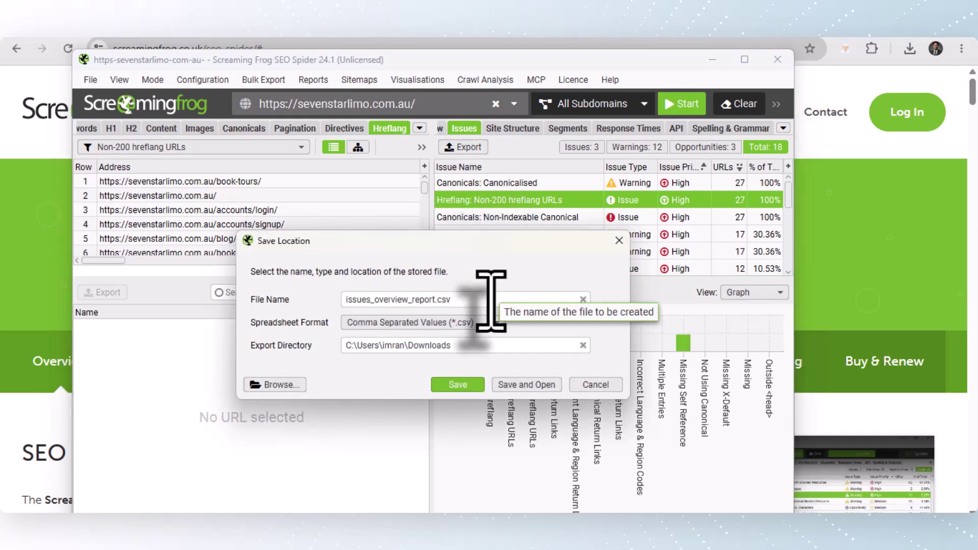
{"action": "left_click", "coordinate": [613, 387]}
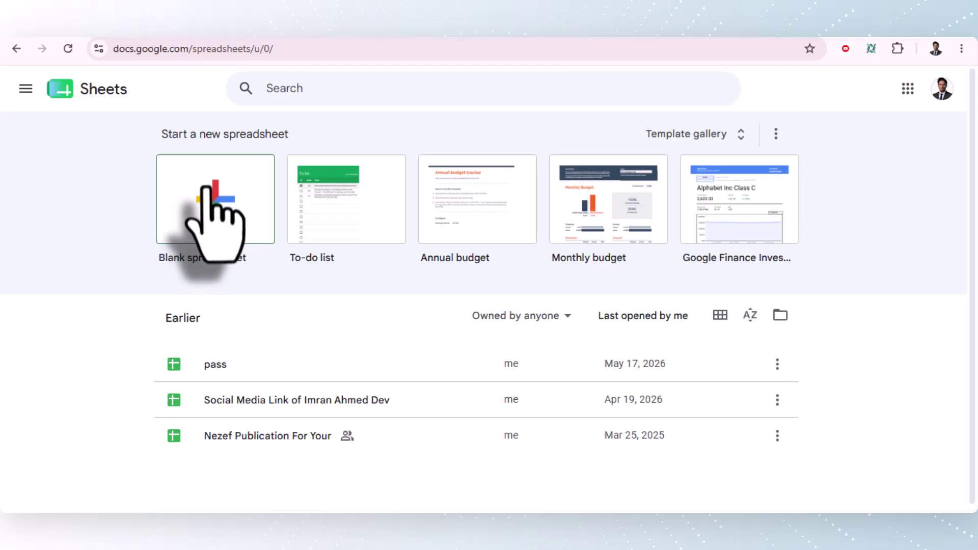
In Google Sheets, create a blank spreadsheet, then upload and open issues_overview_report.csv from the Downloads folder.
{"action": "left_click", "coordinate": [206, 189]}
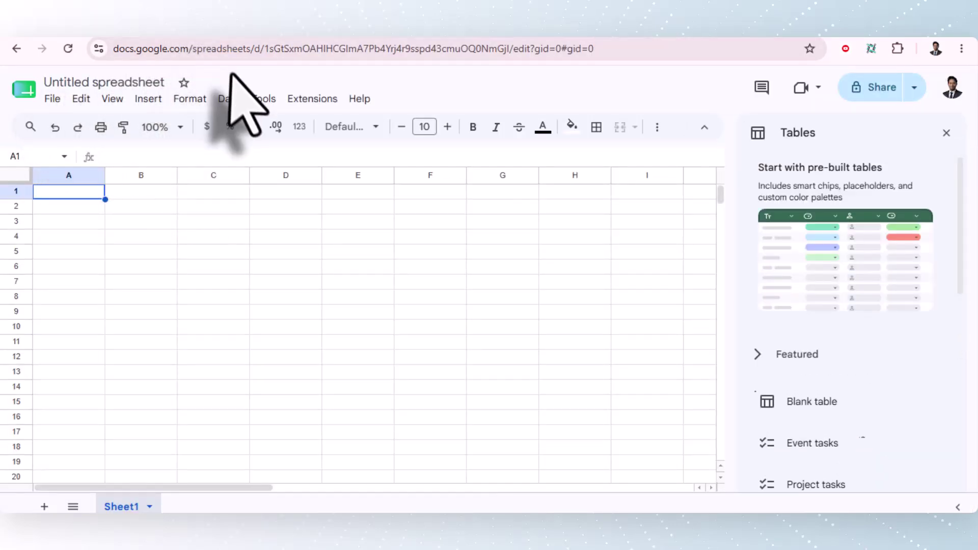
{"action": "left_click", "coordinate": [54, 99]}
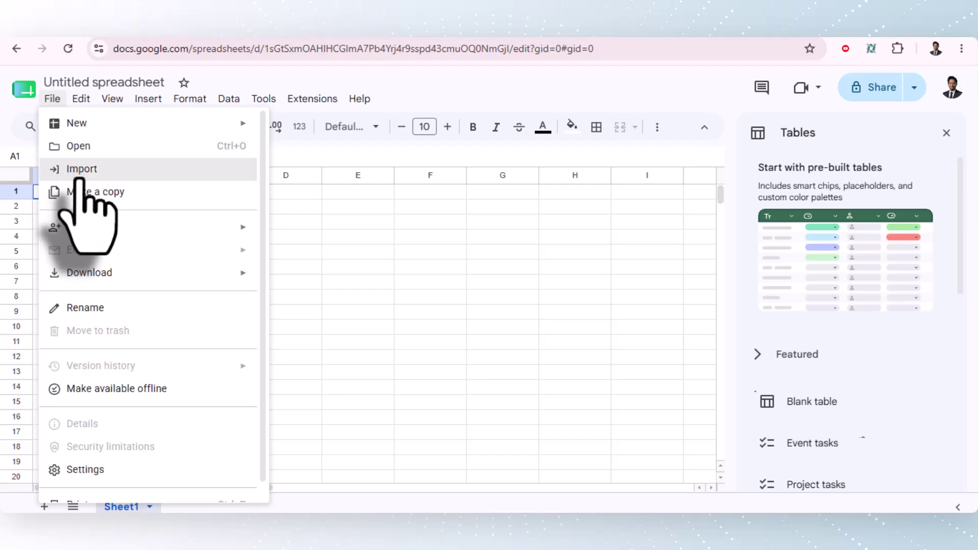
{"action": "left_click", "coordinate": [96, 147]}
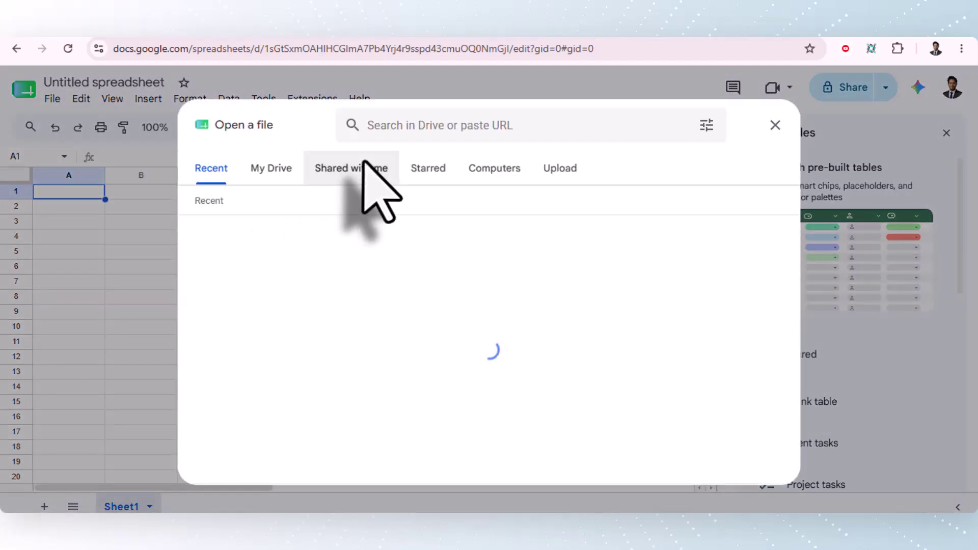
{"action": "left_click", "coordinate": [559, 171]}
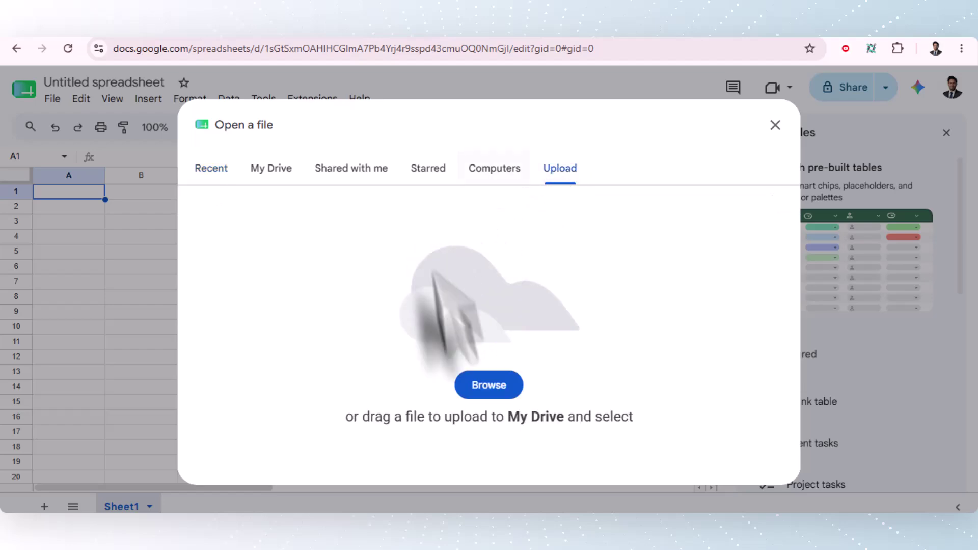
{"action": "left_click", "coordinate": [489, 385]}
{"action": "left_click", "coordinate": [176, 183]}
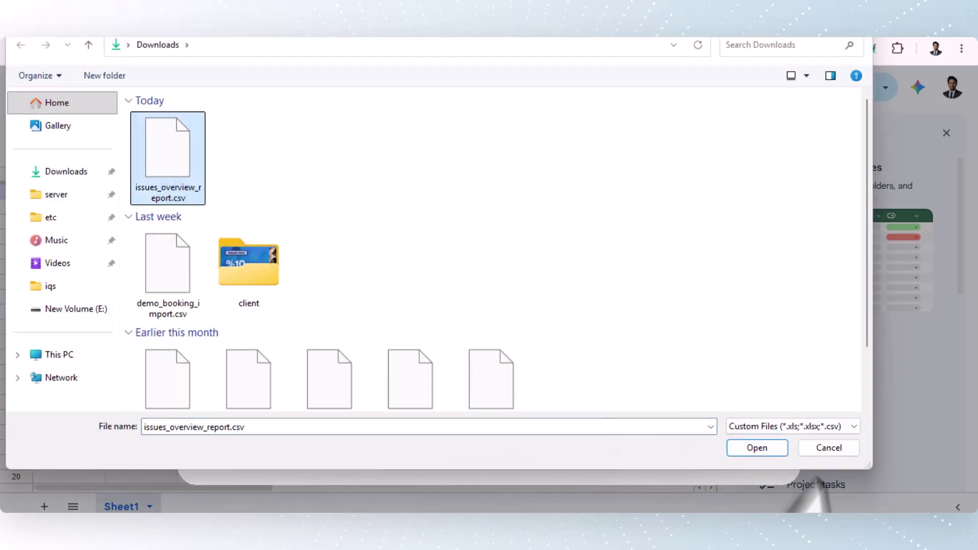
{"action": "left_click", "coordinate": [760, 448]}
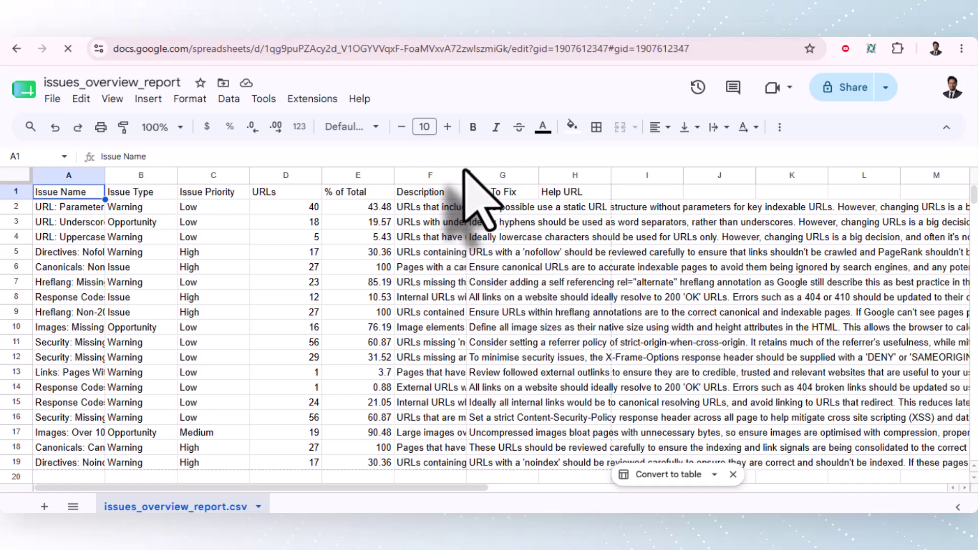
Widen the Description and Issue Name columns of the issues report so more of their text is readable.
{"action": "left_click_drag", "start_coordinate": [465, 174], "coordinate": [573, 175]}
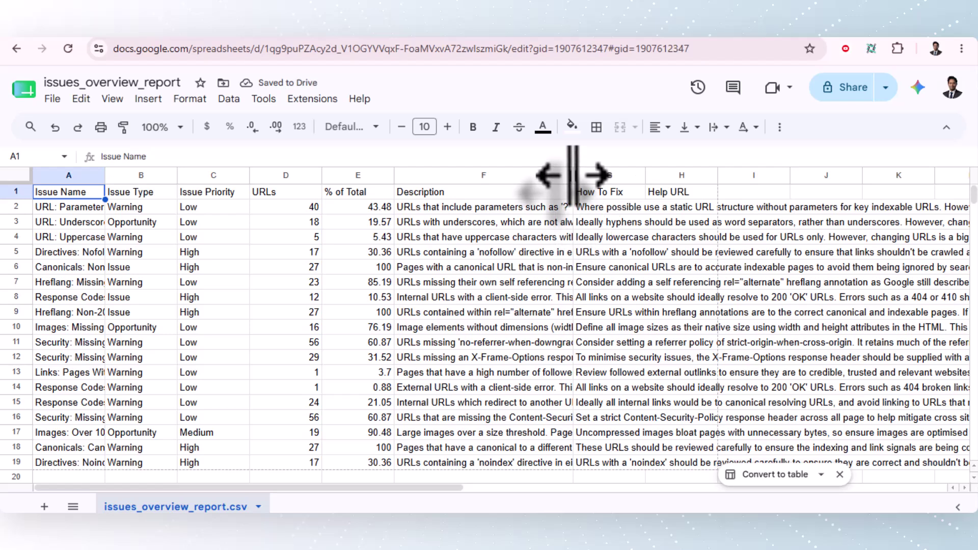
{"action": "left_click_drag", "start_coordinate": [574, 175], "coordinate": [736, 175]}
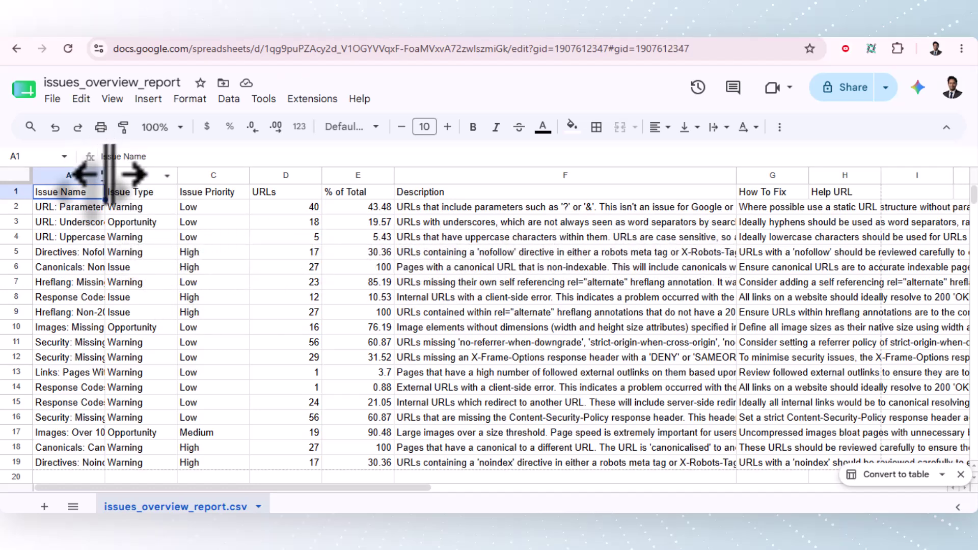
{"action": "left_click_drag", "start_coordinate": [178, 175], "coordinate": [227, 185]}
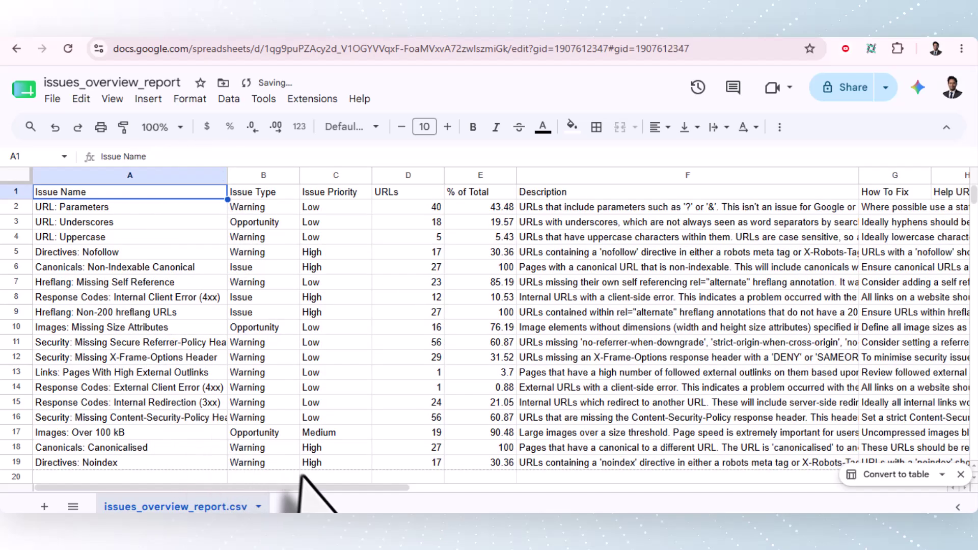
{"action": "left_click_drag", "start_coordinate": [309, 486], "coordinate": [266, 510]}
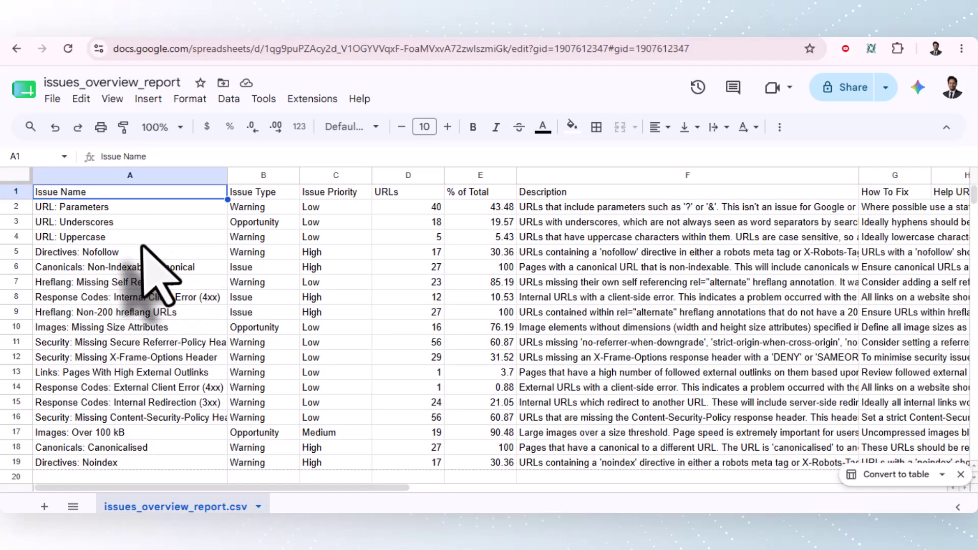
Look through all issue rows of the imported report down to its last entry.
{"action": "left_click", "coordinate": [131, 255]}
{"action": "scroll", "coordinate": [163, 414], "scroll_direction": "down", "scroll_amount": 3}
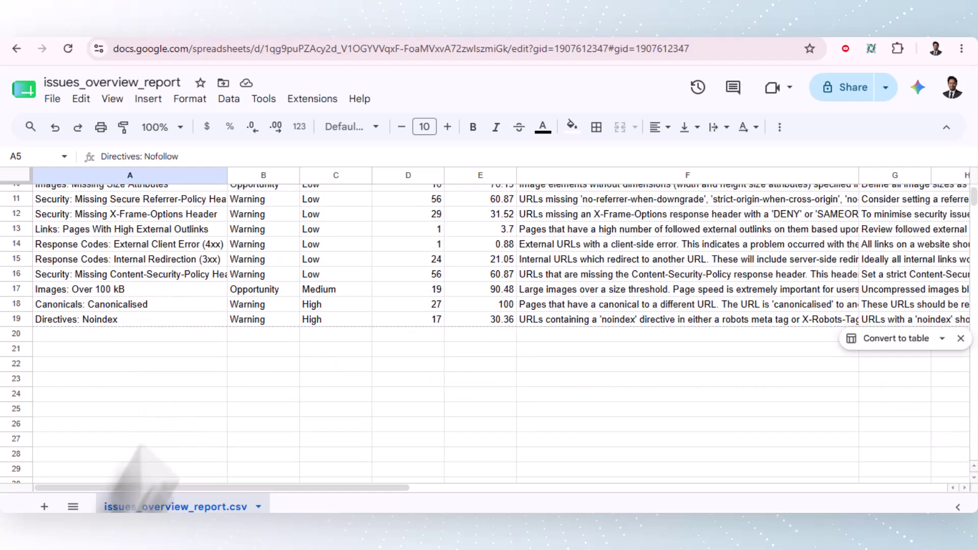
{"action": "left_click", "coordinate": [75, 507]}
{"action": "left_click", "coordinate": [75, 507]}
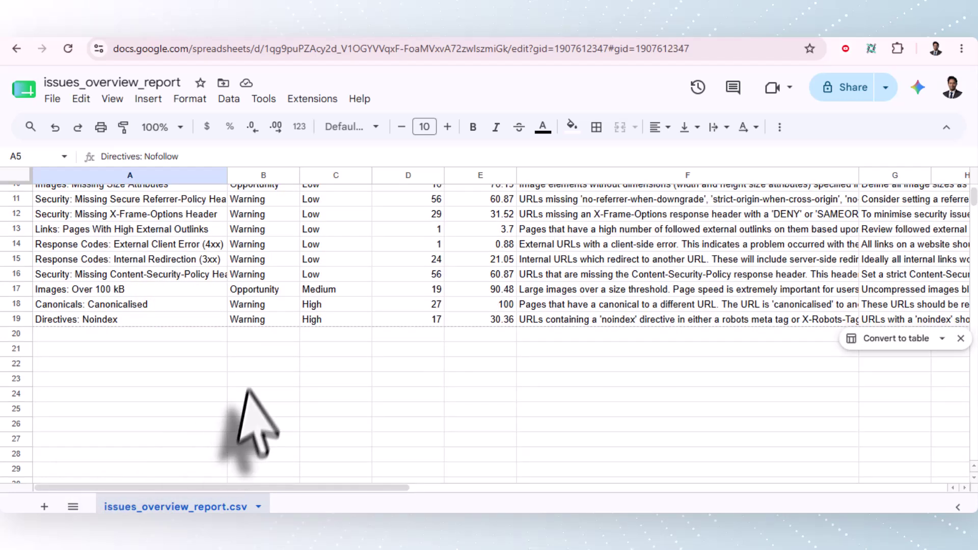
{"action": "scroll", "coordinate": [247, 397], "scroll_direction": "up", "scroll_amount": 3}
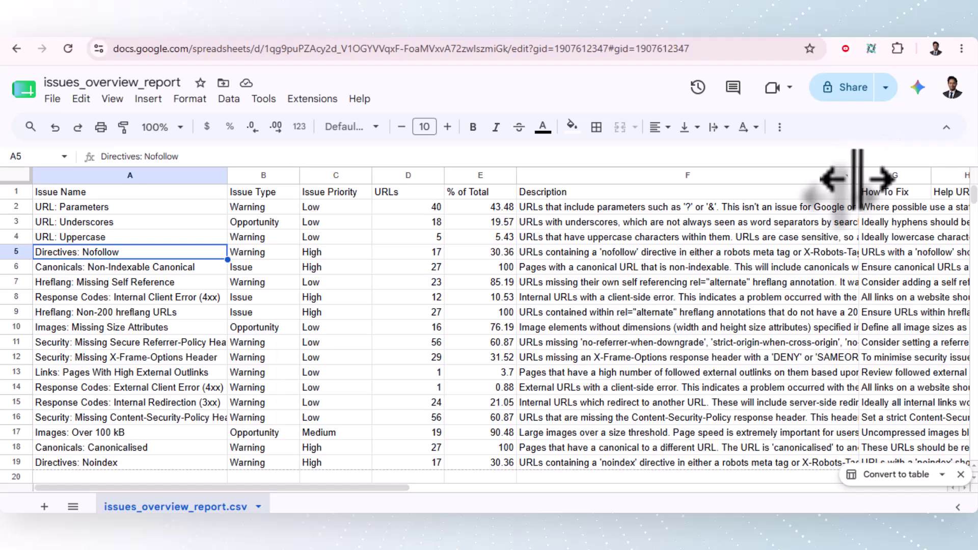
Narrow the Description column and widen the How To Fix column of the issues report.
{"action": "left_click_drag", "start_coordinate": [863, 179], "coordinate": [664, 176]}
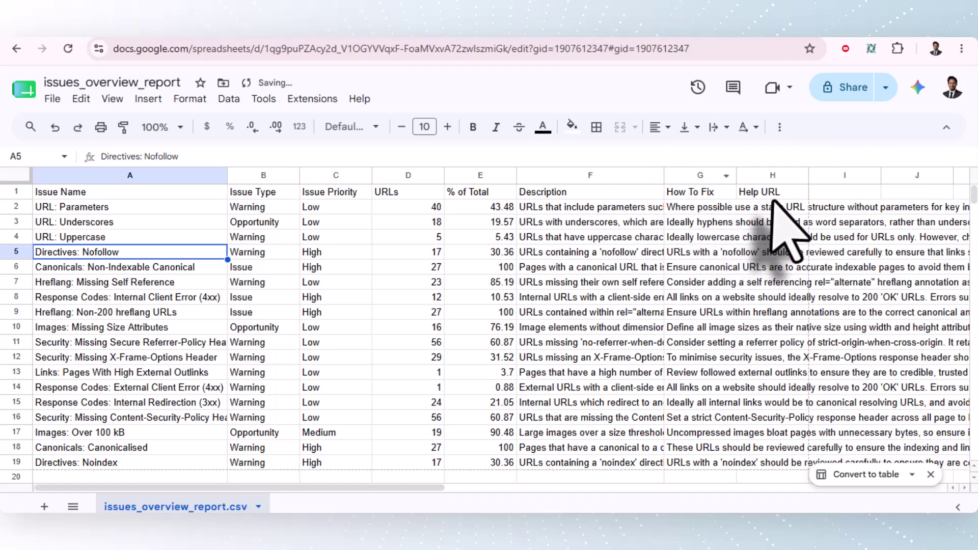
{"action": "left_click", "coordinate": [734, 175]}
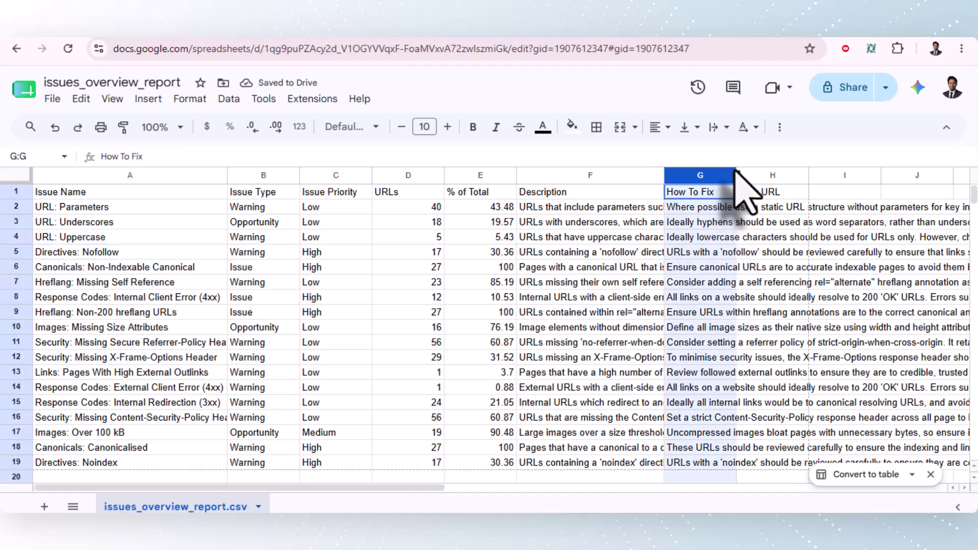
{"action": "left_click_drag", "start_coordinate": [737, 175], "coordinate": [827, 175]}
{"action": "left_click", "coordinate": [862, 212]}
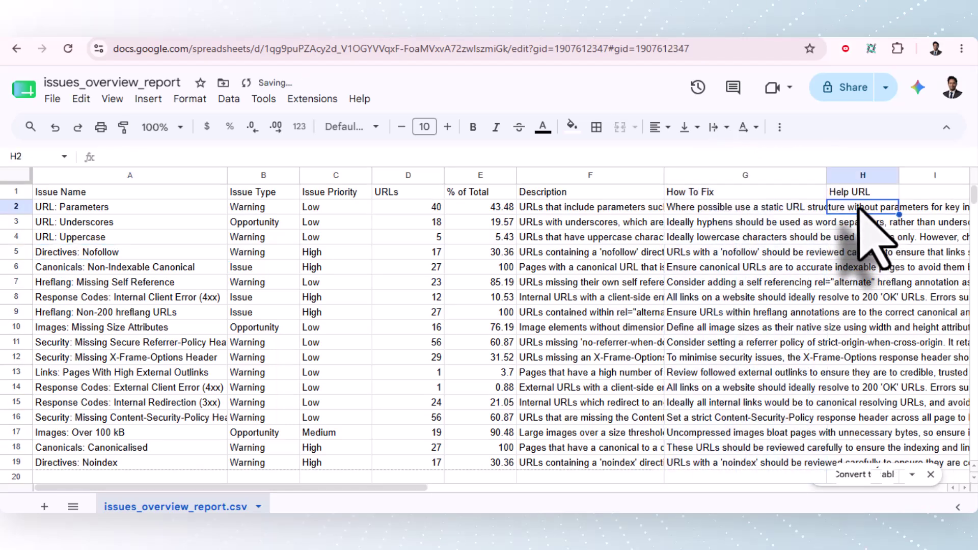
{"action": "left_click", "coordinate": [856, 223]}
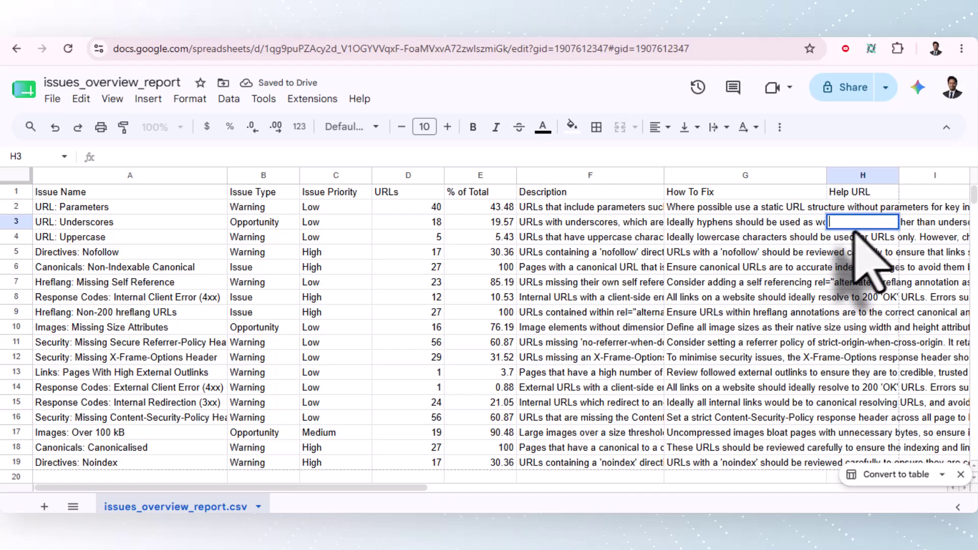
Read the full How To Fix text for the URL: Parameters issue and look over the remaining rows of the report.
{"action": "double_click", "coordinate": [716, 212]}
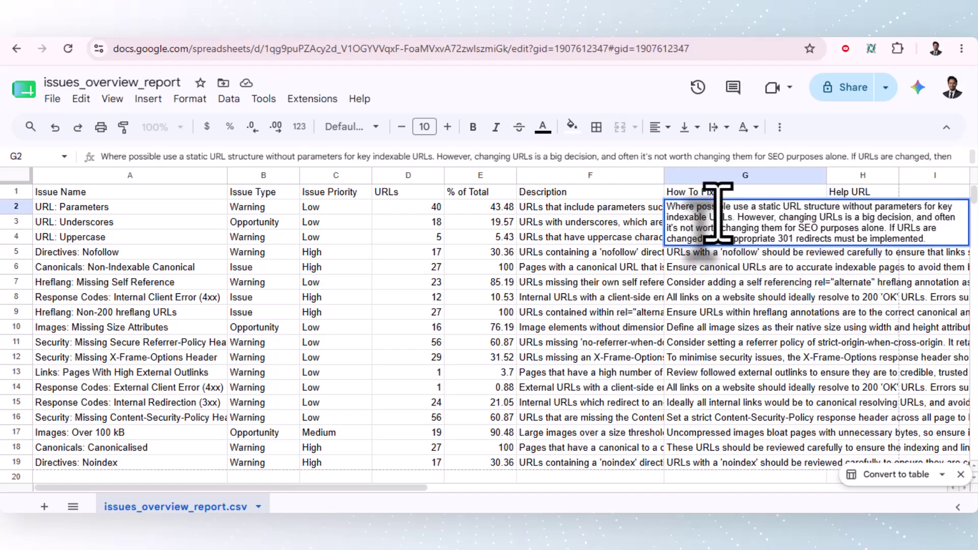
{"action": "left_click", "coordinate": [805, 302]}
{"action": "scroll", "coordinate": [808, 357], "scroll_direction": "down", "scroll_amount": 7}
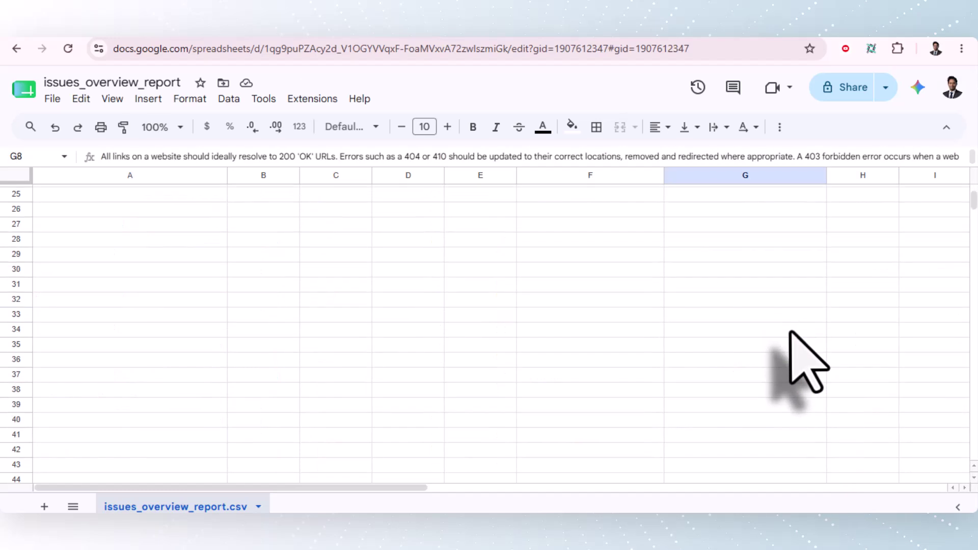
{"action": "scroll", "coordinate": [808, 357], "scroll_direction": "up", "scroll_amount": 7}
{"action": "scroll", "coordinate": [800, 357], "scroll_direction": "down", "scroll_amount": 2}
{"action": "scroll", "coordinate": [792, 352], "scroll_direction": "down", "scroll_amount": 2}
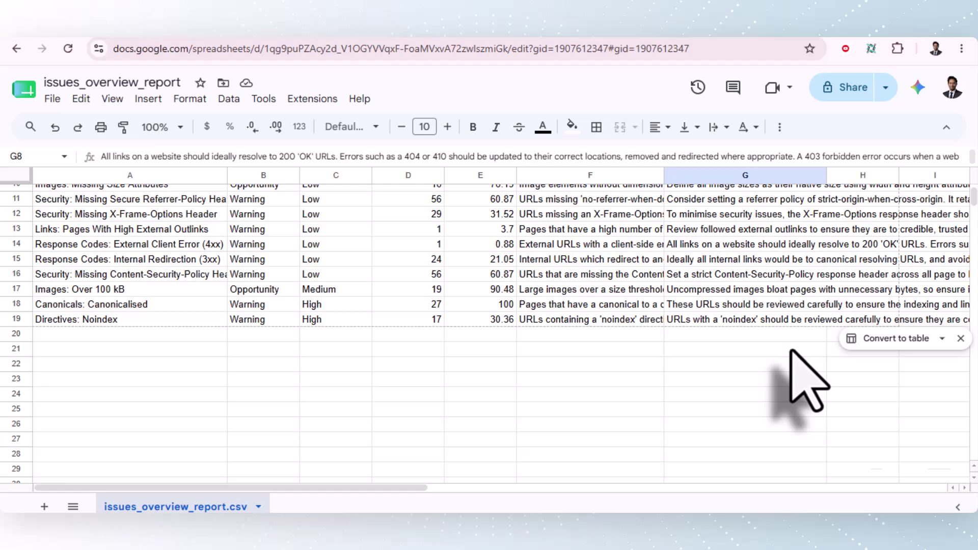
{"action": "scroll", "coordinate": [356, 331], "scroll_direction": "up", "scroll_amount": 4}
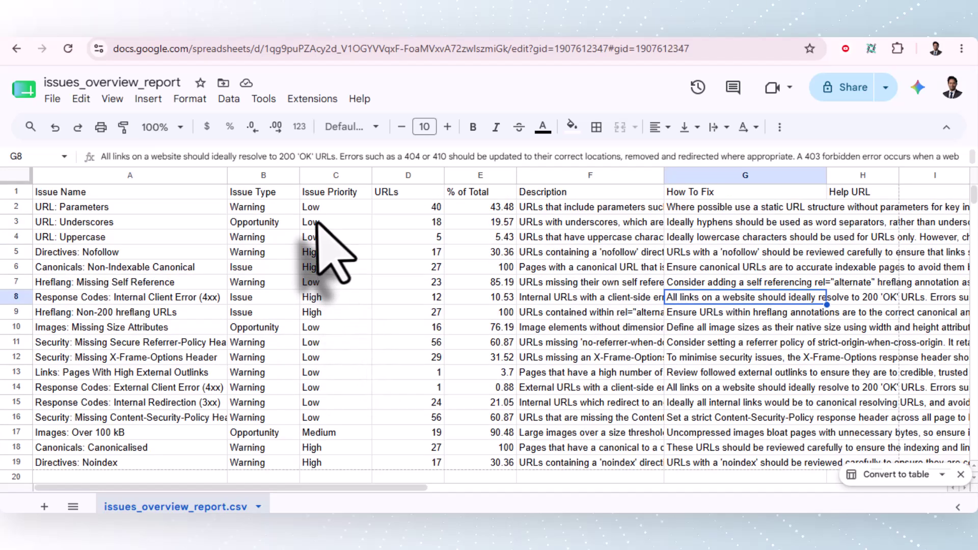
Switch to Screaming Frog SEO Spider, select the Canonicals: Canonicalised issue and change its view from Graph to Details.
{"action": "key", "text": "alt+Tab"}
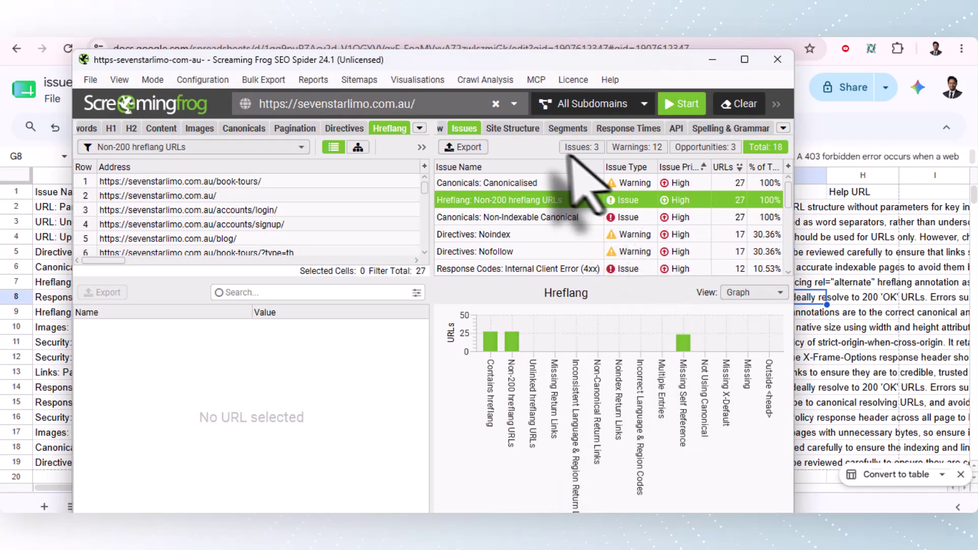
{"action": "left_click", "coordinate": [515, 183]}
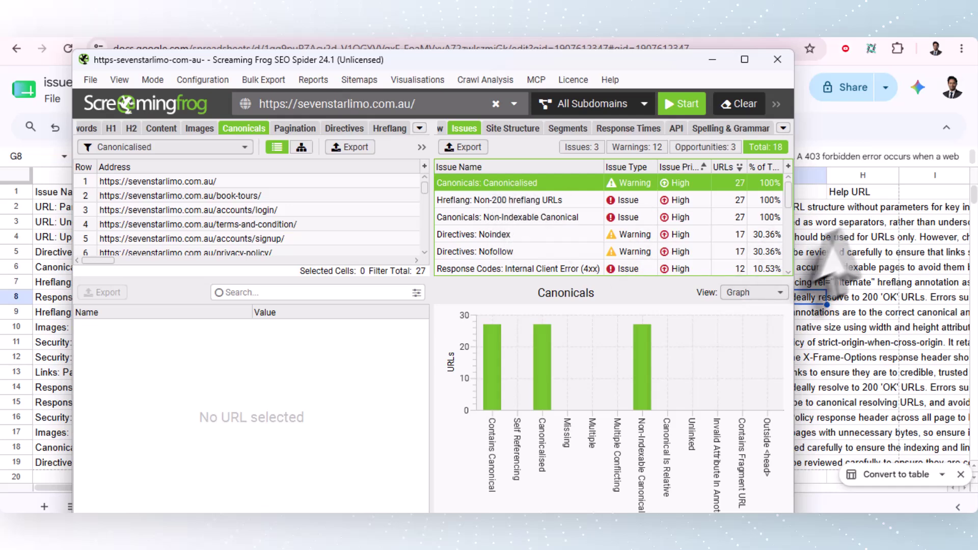
{"action": "left_click", "coordinate": [757, 293]}
{"action": "left_click", "coordinate": [754, 309]}
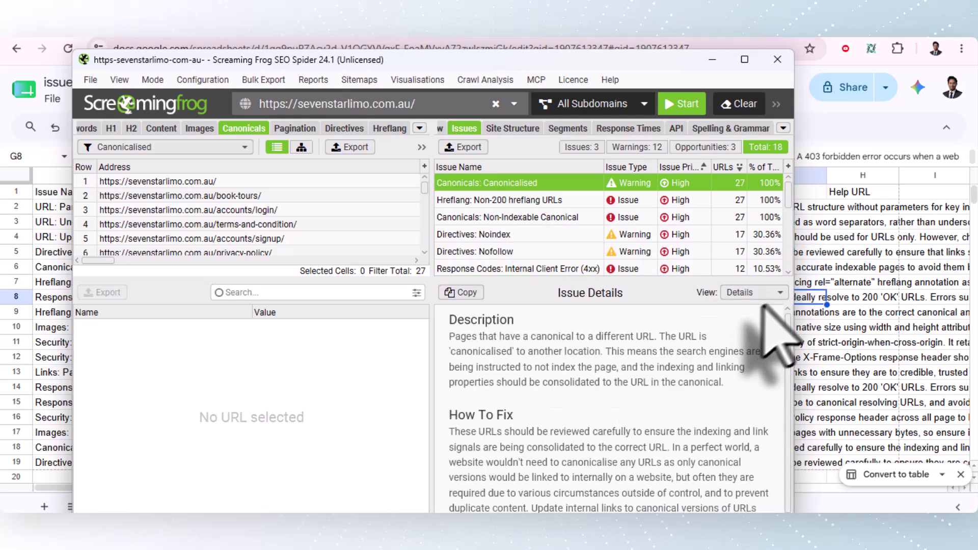
{"action": "scroll", "coordinate": [714, 387], "scroll_direction": "down", "scroll_amount": 1}
{"action": "scroll", "coordinate": [667, 400], "scroll_direction": "up", "scroll_amount": 1}
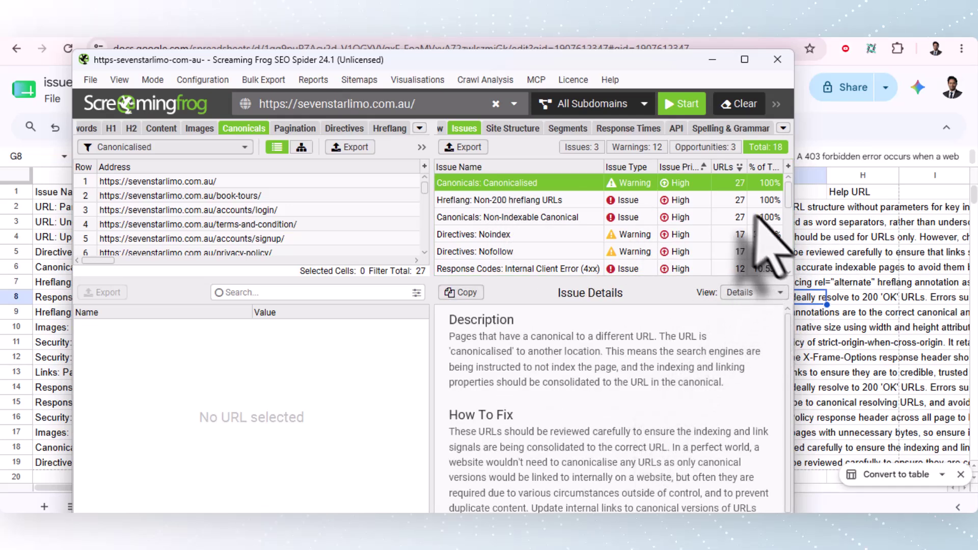
Compare the Canonicalised and Non-200 hreflang URLs issue details, and check the indexability fields of the affected /book-tours/ page.
{"action": "left_click", "coordinate": [527, 199]}
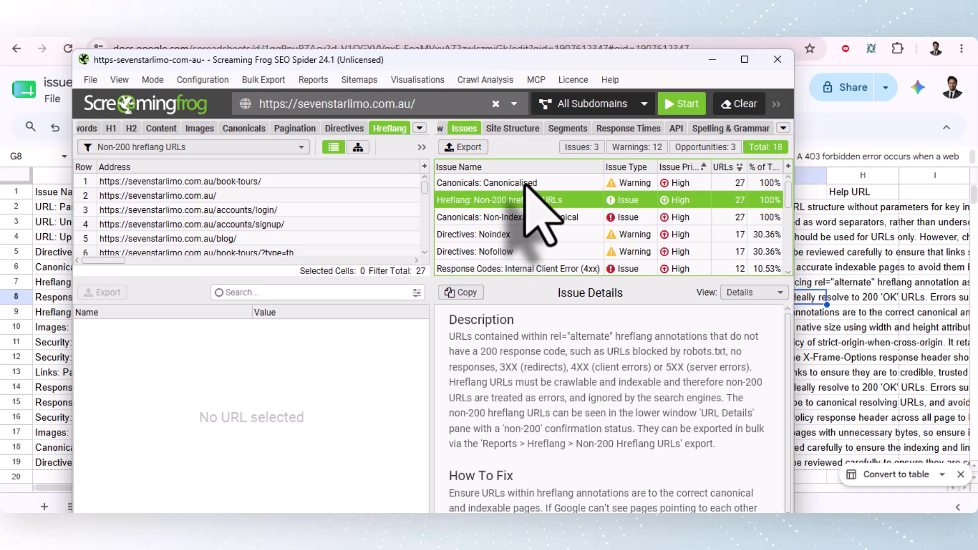
{"action": "left_click", "coordinate": [525, 184]}
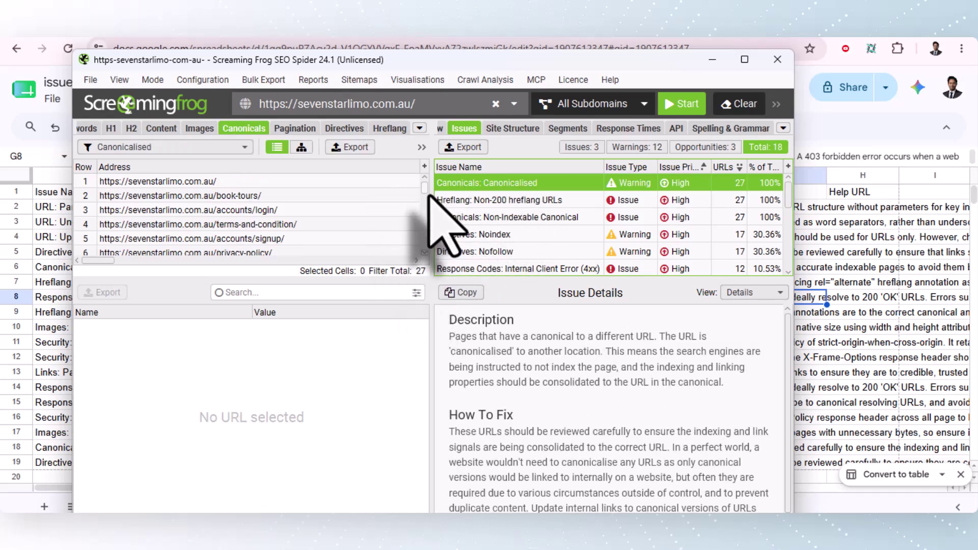
{"action": "left_click_drag", "start_coordinate": [426, 188], "coordinate": [435, 161]}
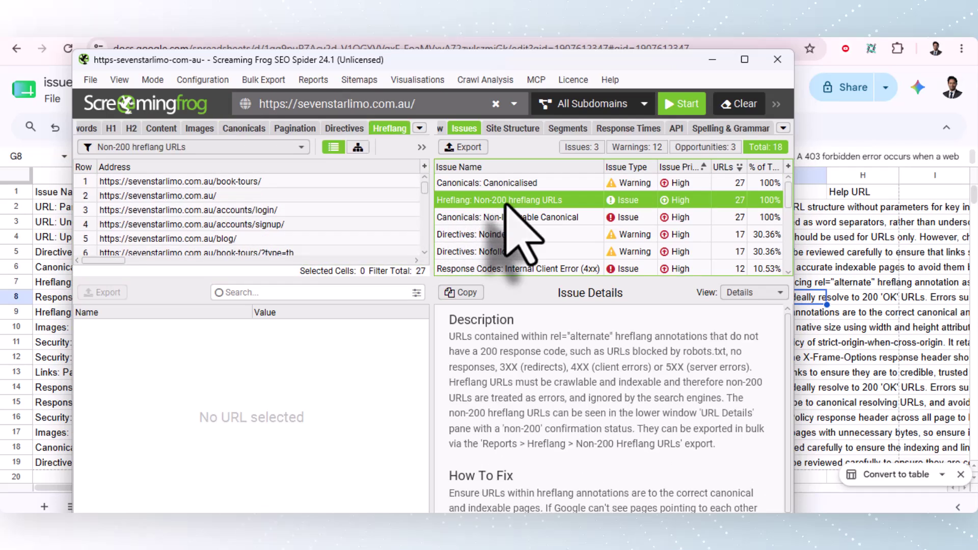
{"action": "left_click", "coordinate": [295, 183]}
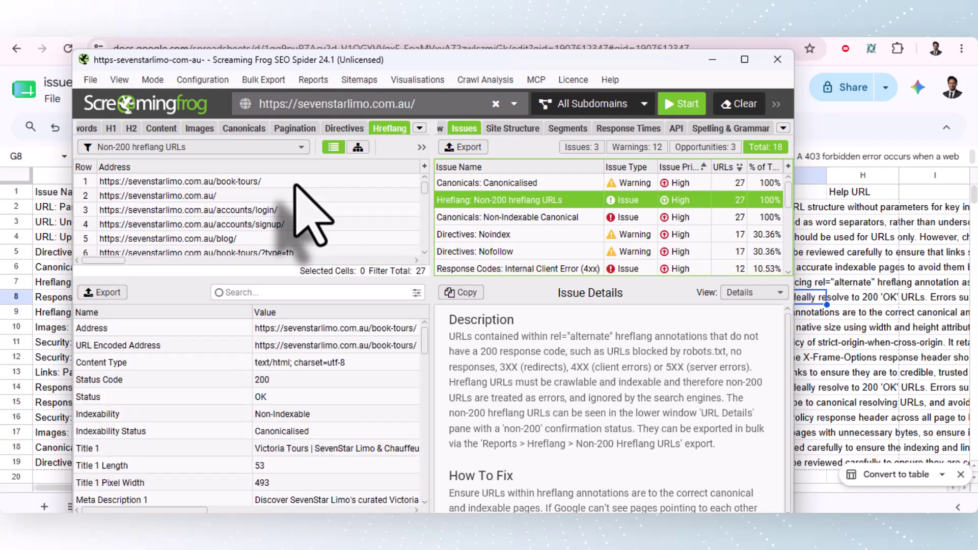
{"action": "scroll", "coordinate": [323, 400], "scroll_direction": "down", "scroll_amount": 1}
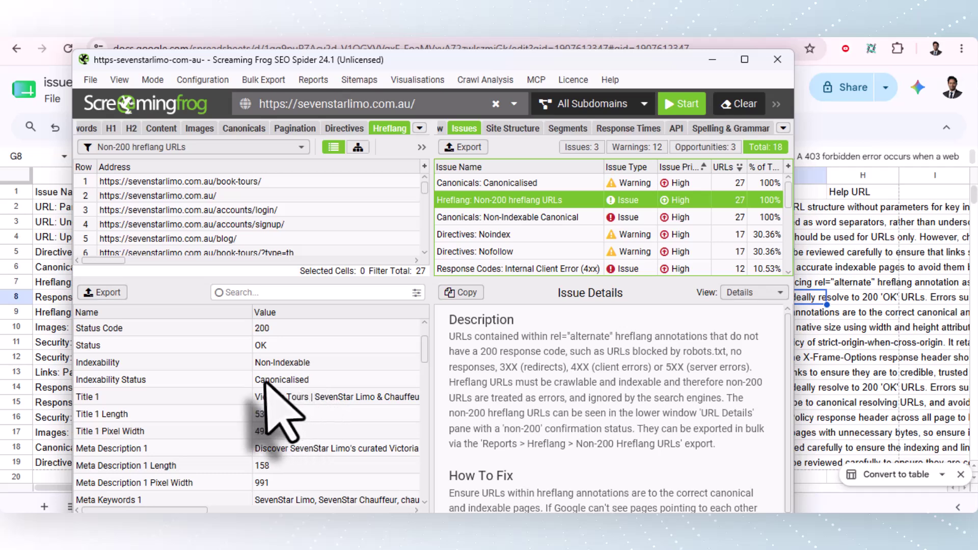
{"action": "left_click", "coordinate": [289, 380]}
{"action": "left_click", "coordinate": [278, 362]}
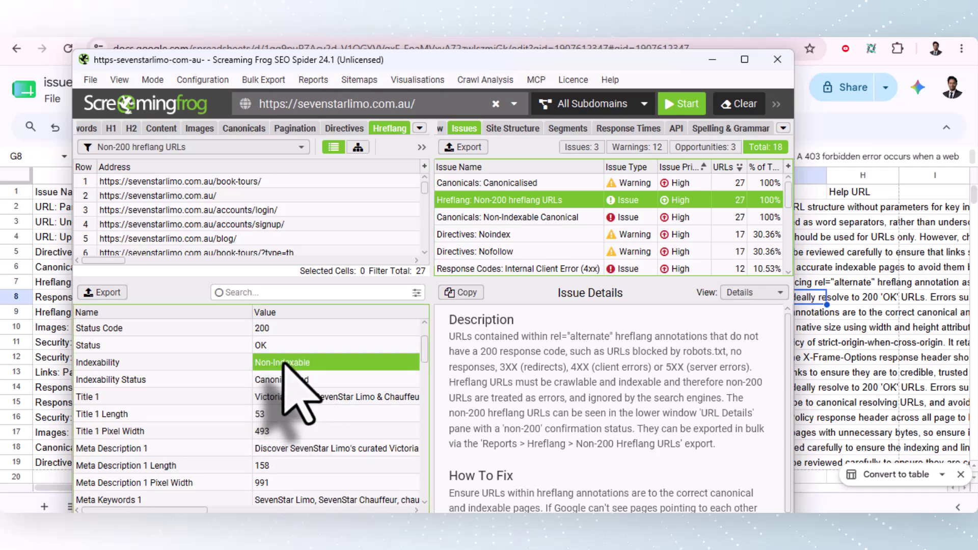
Check the homepage's Indexability and Indexability Status, and look through the other URLs affected by the Non-200 hreflang issue.
{"action": "left_click", "coordinate": [230, 197]}
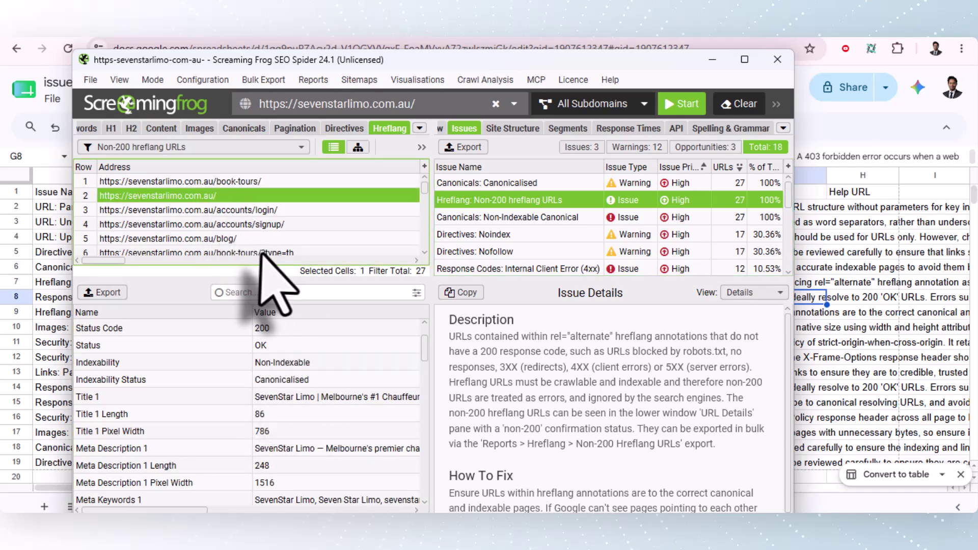
{"action": "scroll", "coordinate": [281, 357], "scroll_direction": "up", "scroll_amount": 1}
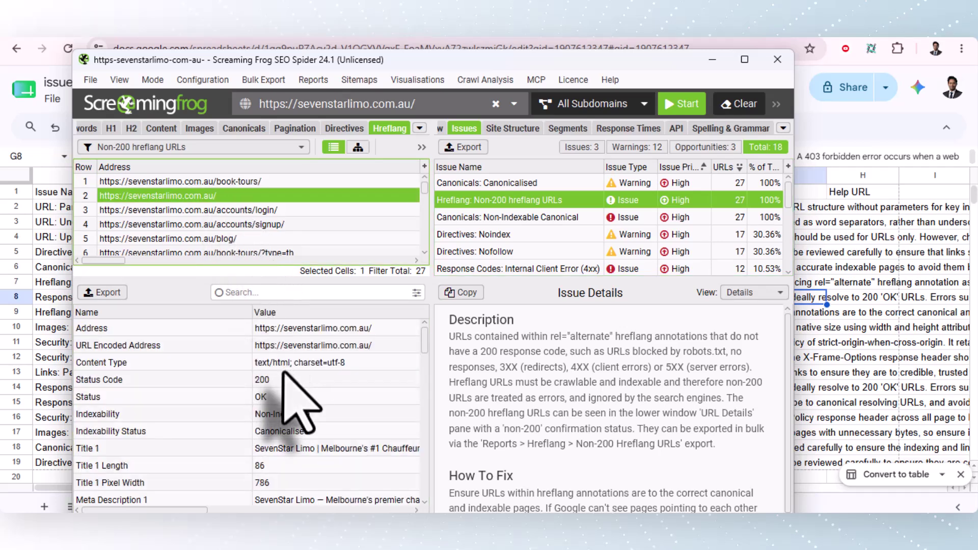
{"action": "left_click", "coordinate": [297, 414]}
{"action": "left_click", "coordinate": [291, 434]}
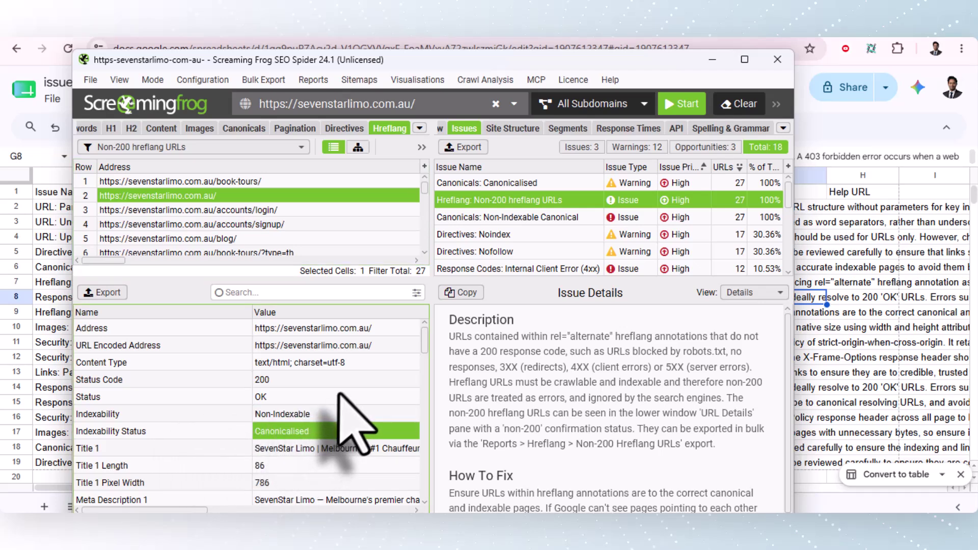
{"action": "scroll", "coordinate": [346, 246], "scroll_direction": "down", "scroll_amount": 6}
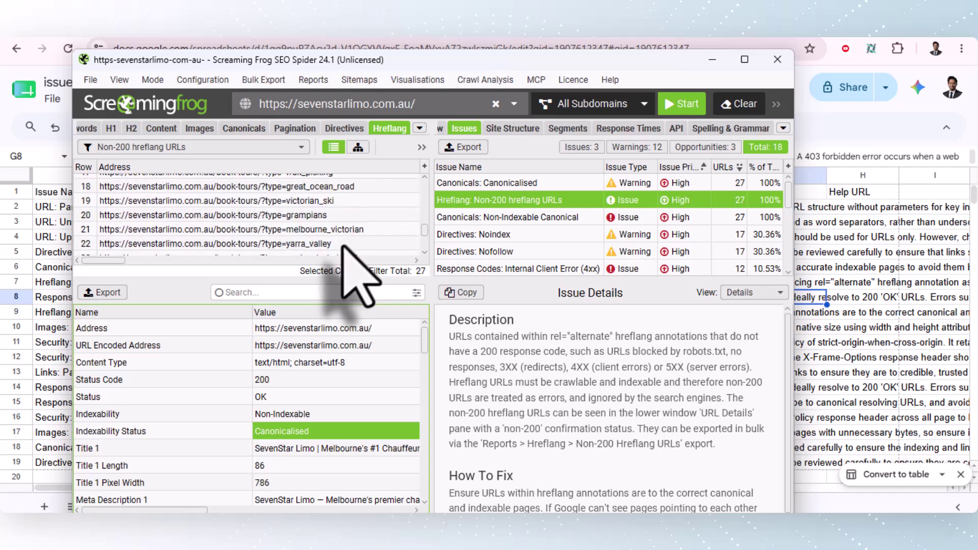
{"action": "scroll", "coordinate": [347, 246], "scroll_direction": "up", "scroll_amount": 6}
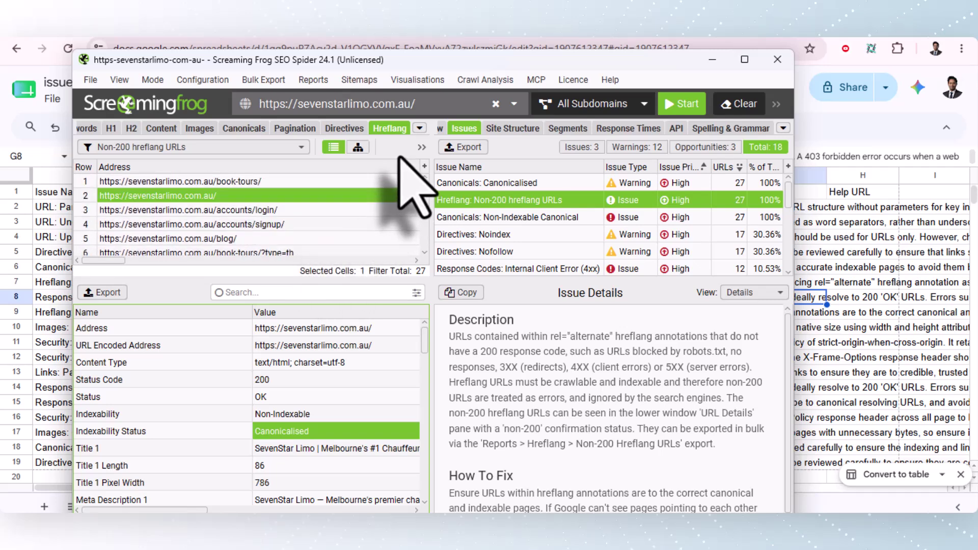
Revisit the Canonicalised and Non-200 hreflang issues, and view the export options for the homepage's URL details without saving.
{"action": "left_click", "coordinate": [471, 183]}
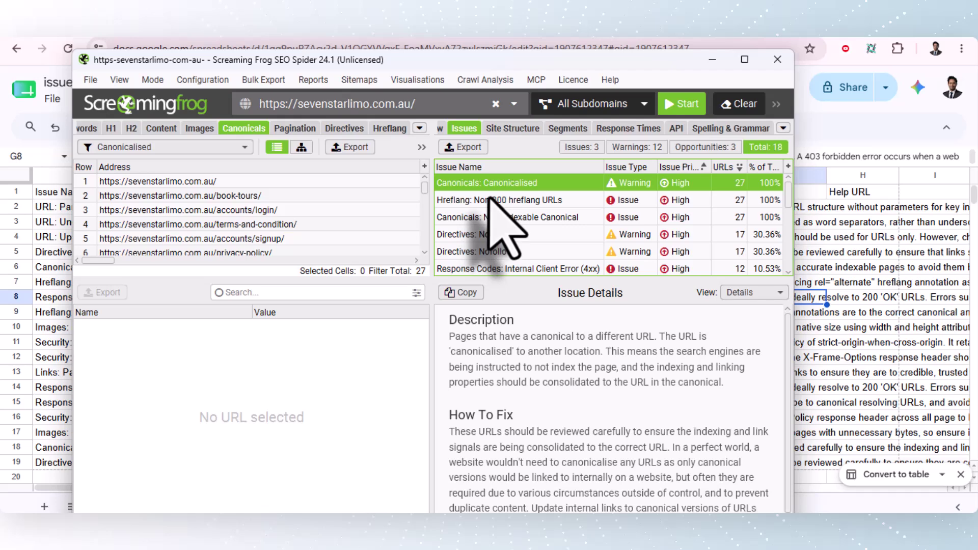
{"action": "left_click", "coordinate": [489, 200]}
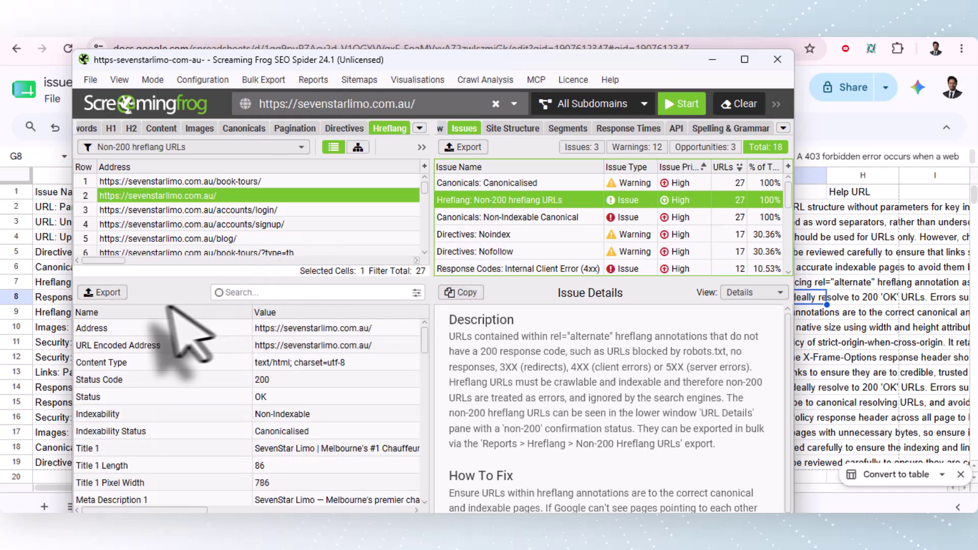
{"action": "left_click", "coordinate": [104, 293]}
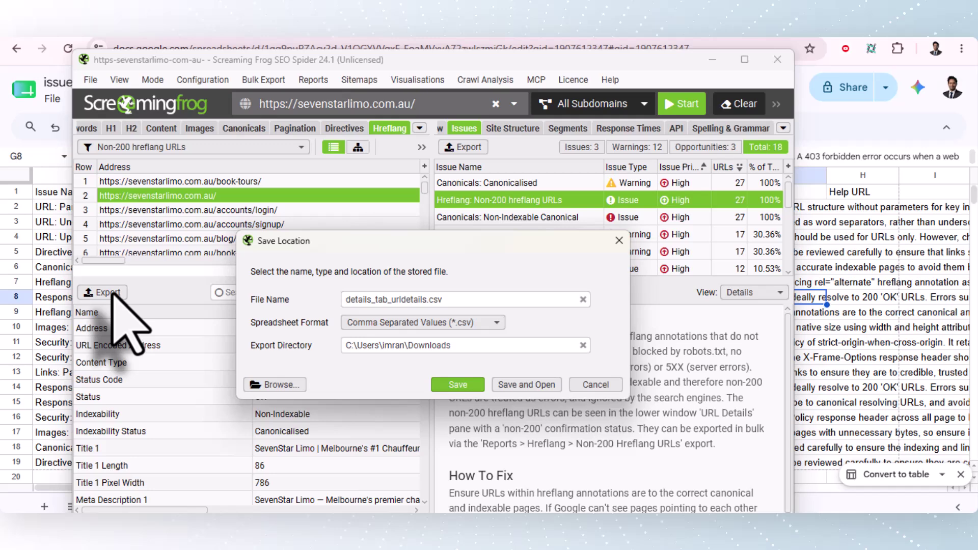
{"action": "left_click", "coordinate": [595, 385]}
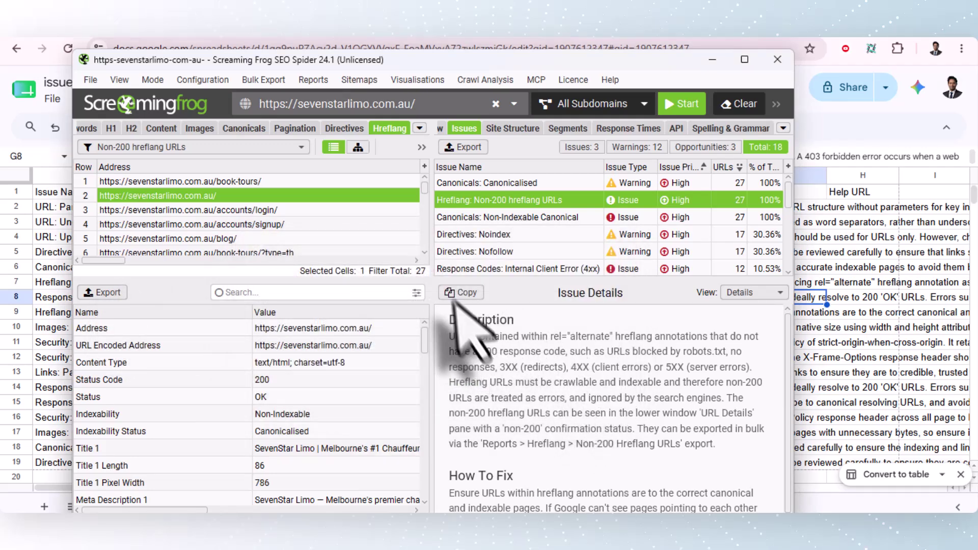
Look through the addresses and page titles of the URLs affected by the Non-200 hreflang issue.
{"action": "scroll", "coordinate": [403, 252], "scroll_direction": "down", "scroll_amount": 5}
{"action": "scroll", "coordinate": [397, 257], "scroll_direction": "right", "scroll_amount": 5}
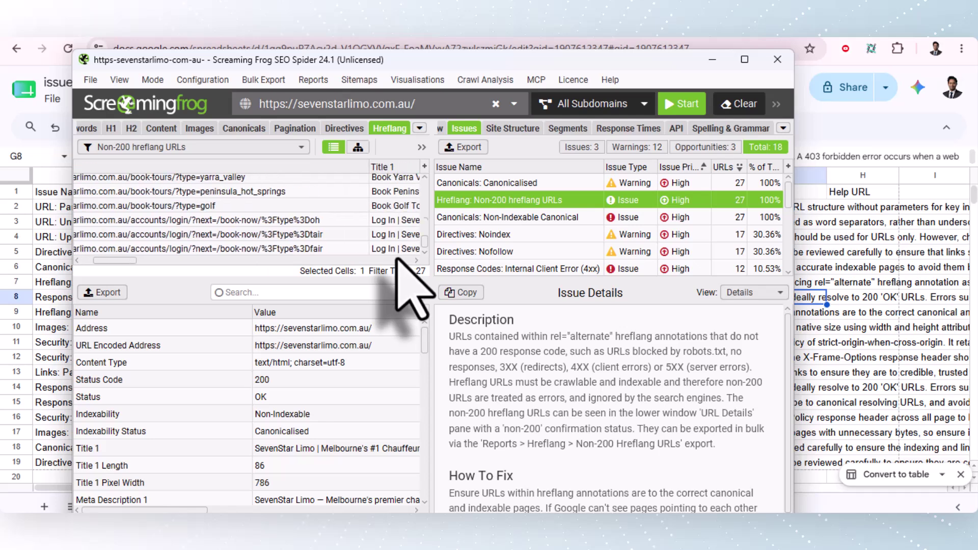
{"action": "scroll", "coordinate": [387, 255], "scroll_direction": "left", "scroll_amount": 3}
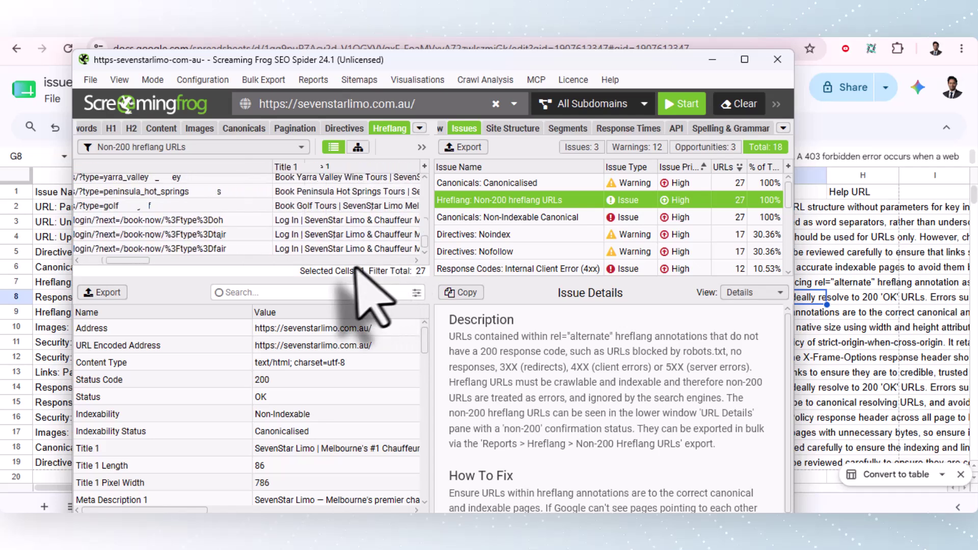
{"action": "scroll", "coordinate": [300, 224], "scroll_direction": "up", "scroll_amount": 5}
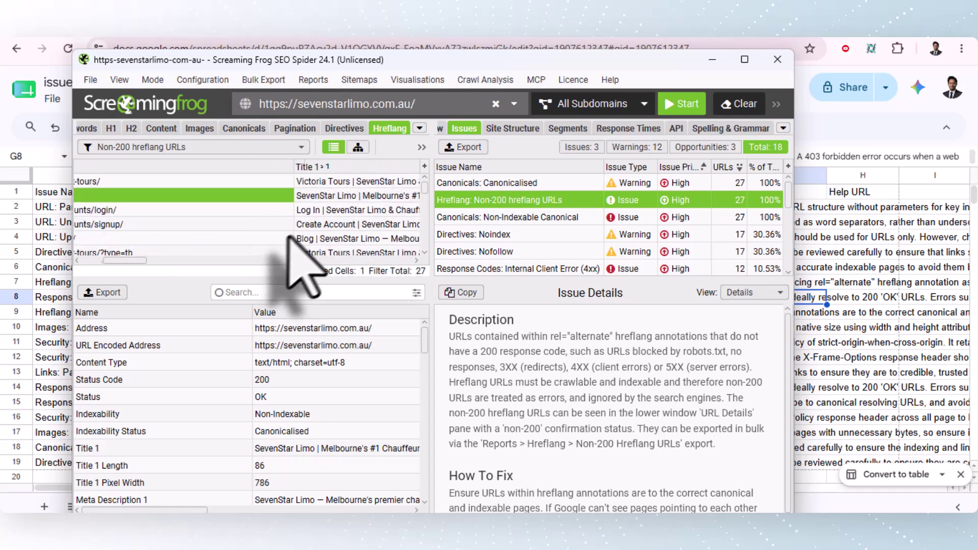
Review the details and affected URLs of the Non-Indexable Canonical issue, and return to the Non-200 hreflang URLs issue.
{"action": "left_click", "coordinate": [576, 217]}
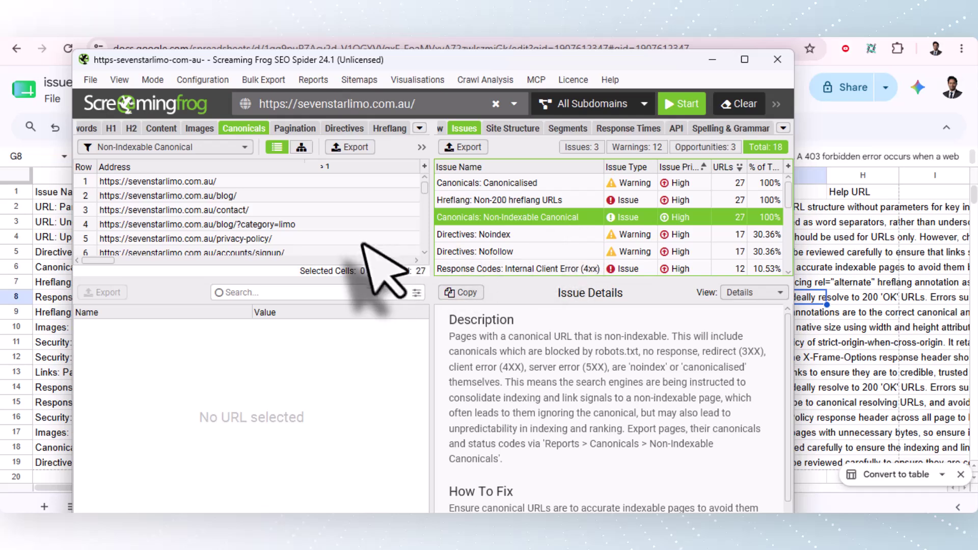
{"action": "scroll", "coordinate": [362, 244], "scroll_direction": "down", "scroll_amount": 7}
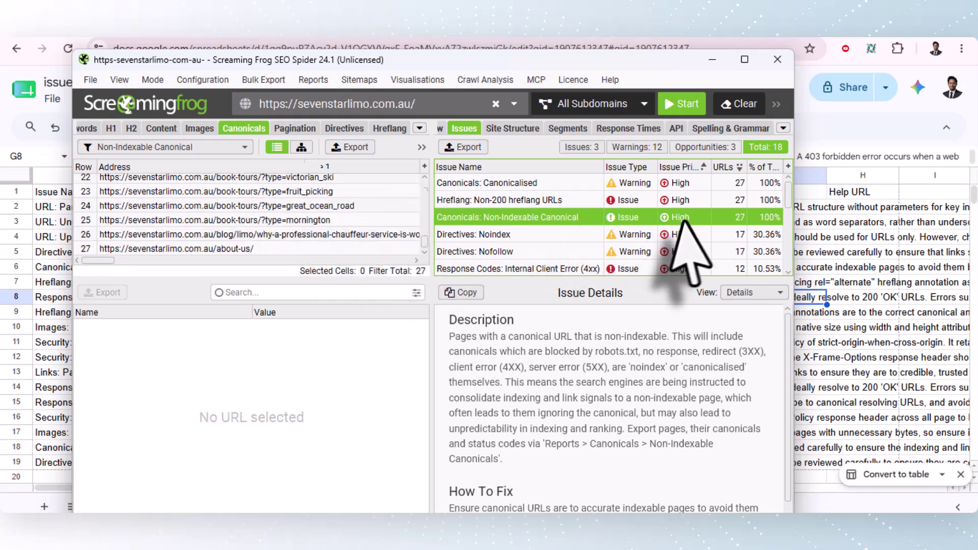
{"action": "left_click", "coordinate": [553, 200]}
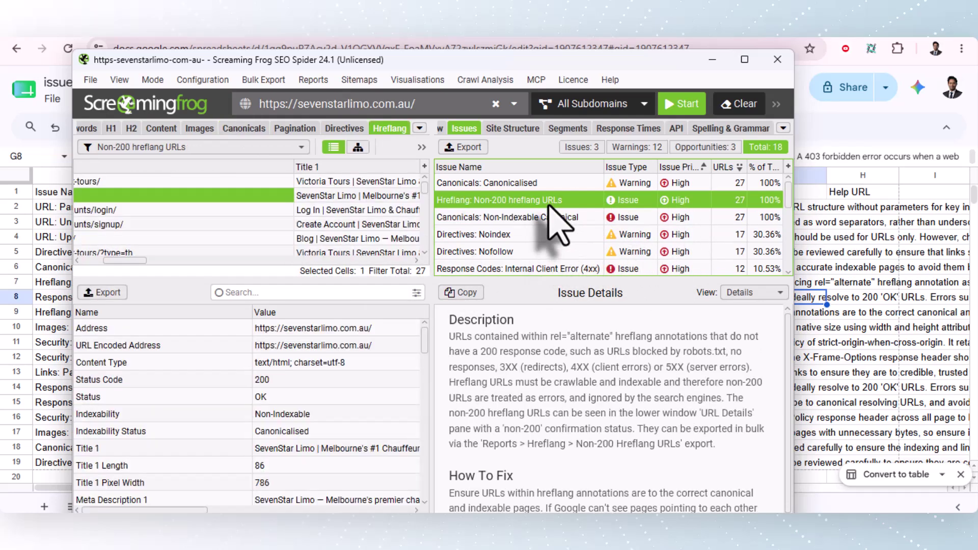
Review the descriptions, fixes and affected URLs for the Directives: Noindex and Directives: Nofollow warnings.
{"action": "left_click", "coordinate": [497, 235]}
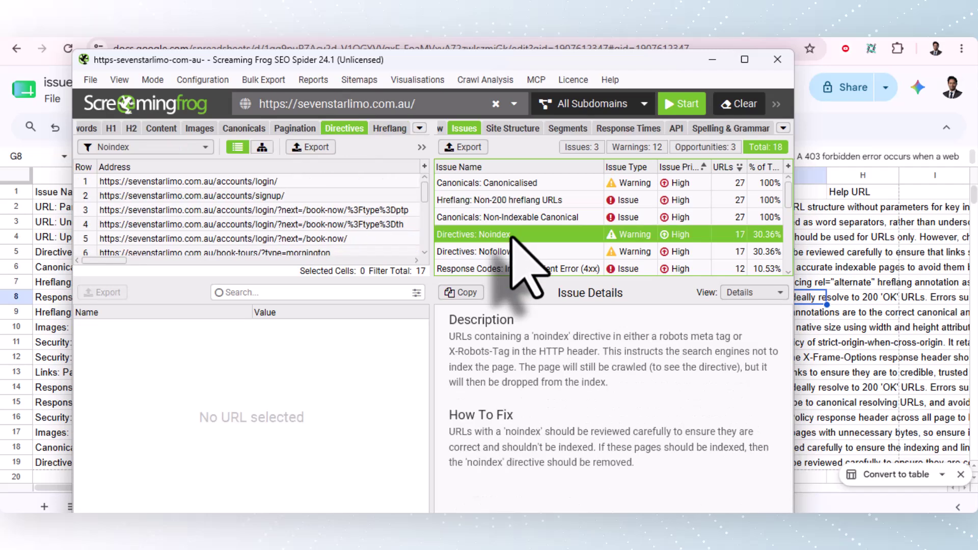
{"action": "scroll", "coordinate": [287, 216], "scroll_direction": "down", "scroll_amount": 3}
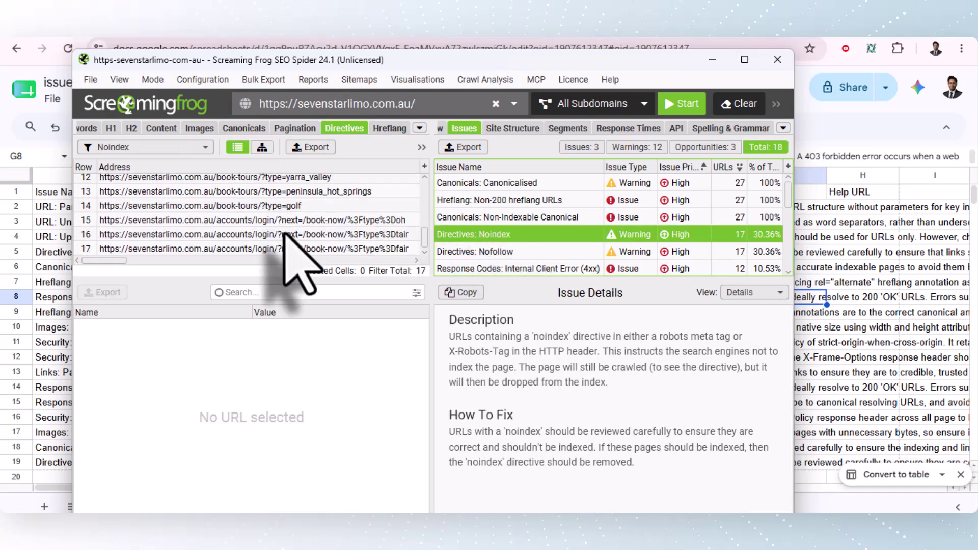
{"action": "left_click", "coordinate": [541, 253]}
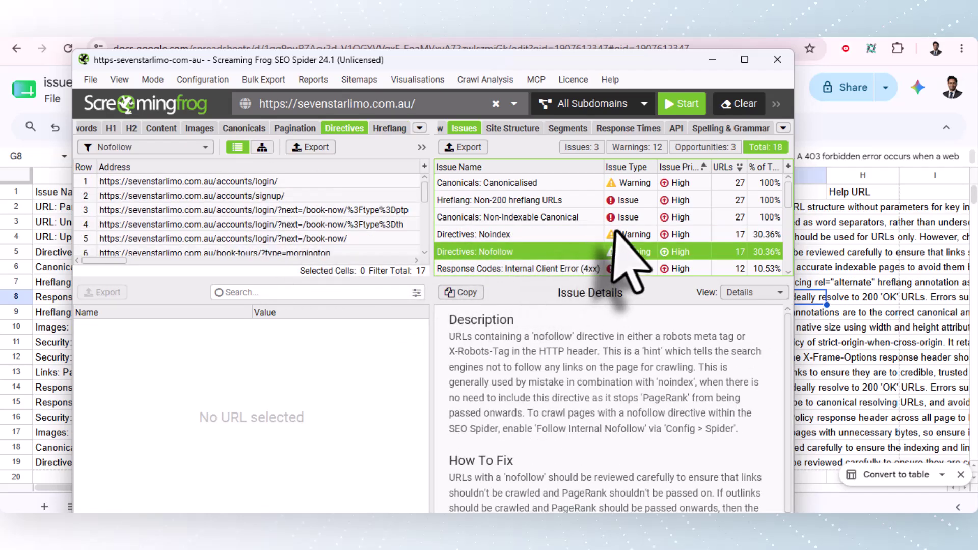
{"action": "scroll", "coordinate": [629, 280], "scroll_direction": "down", "scroll_amount": 3}
{"action": "scroll", "coordinate": [633, 279], "scroll_direction": "up", "scroll_amount": 3}
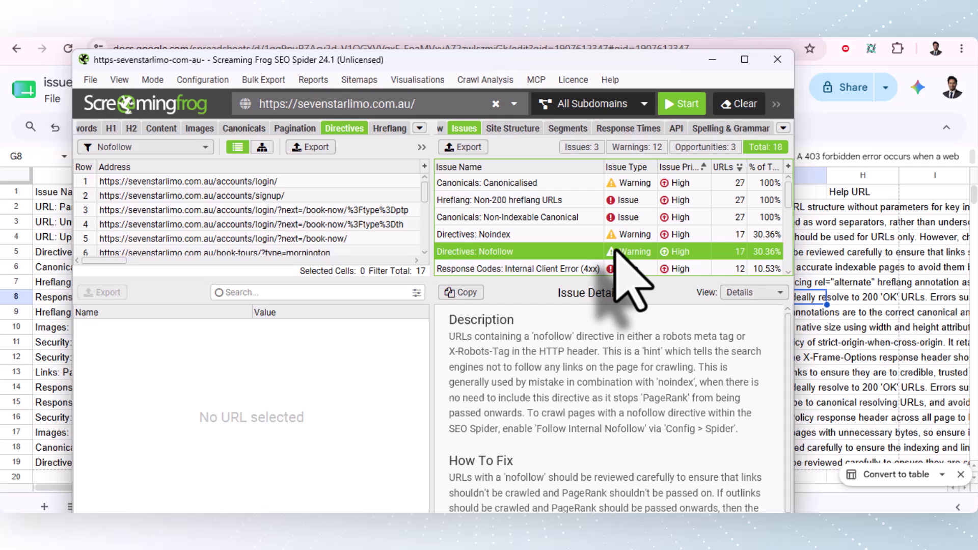